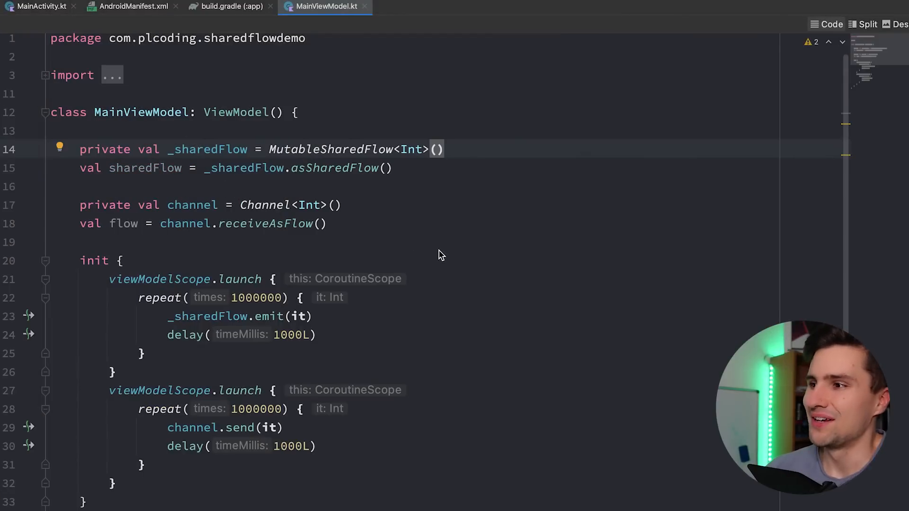
- Review MainViewModel's sharedFlow and channel declarations, receiveAsFlow, and the 1000000-repeat emit/send loops
left_click_drag(429, 179, 108, 137)
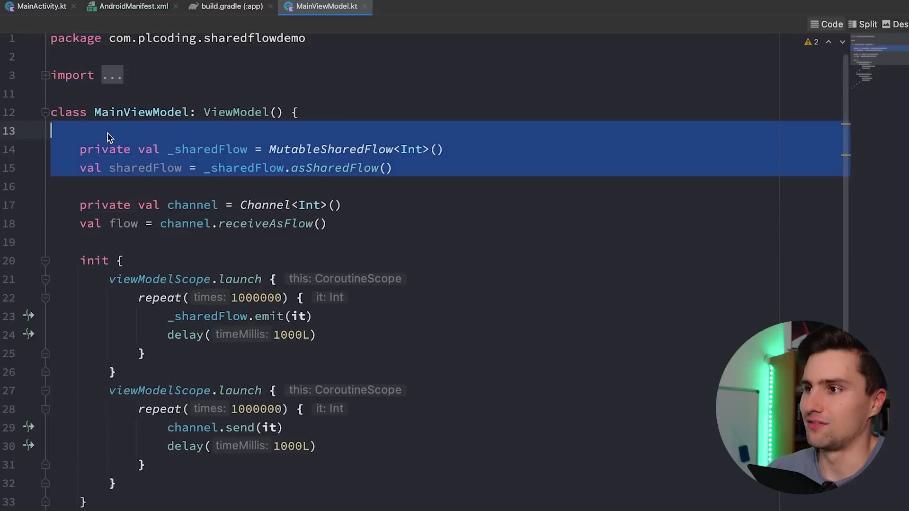
left_click(142, 168)
scroll(285, 241, "down", 3)
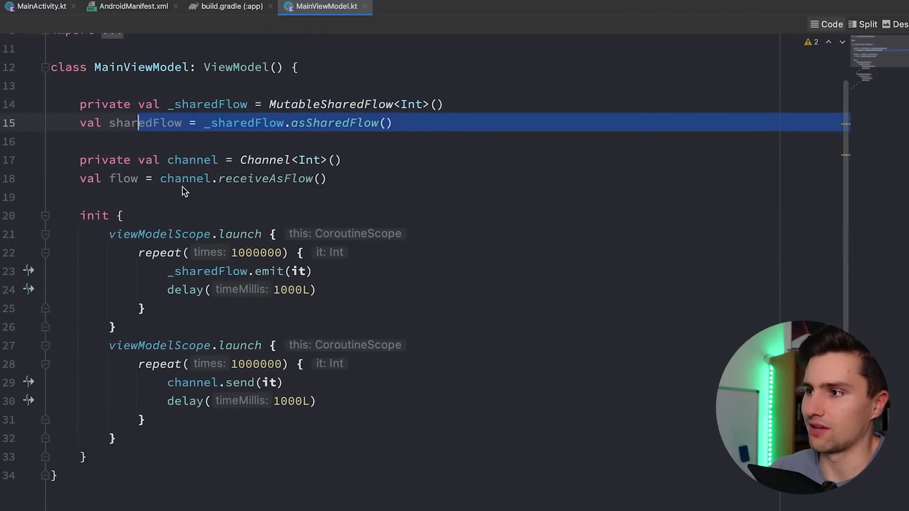
double_click(259, 186)
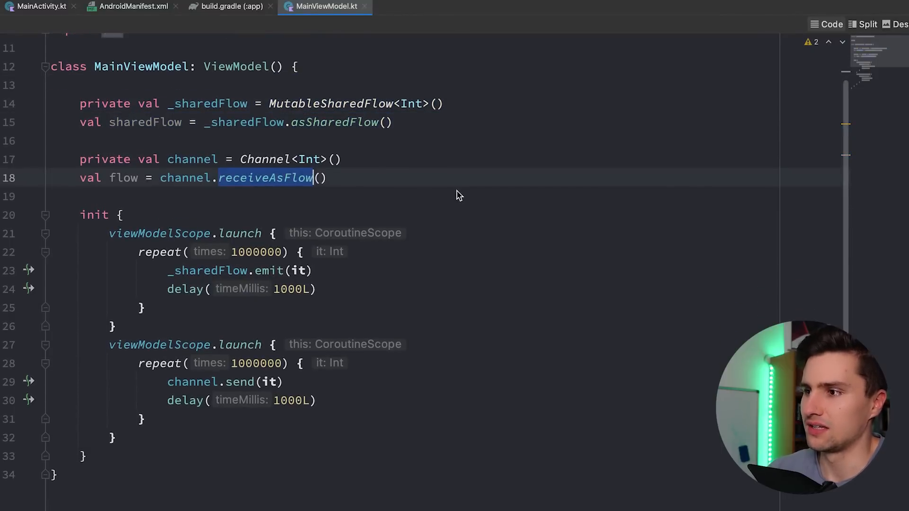
scroll(457, 194, "down", 5)
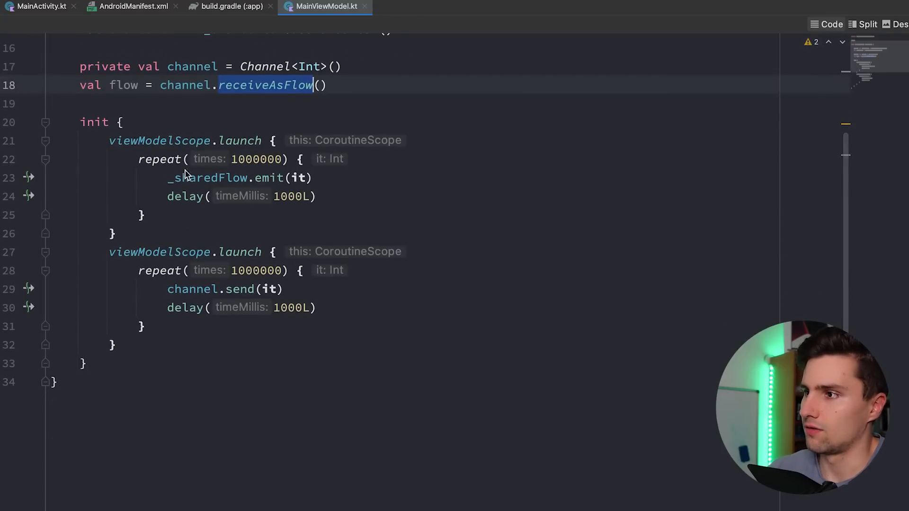
double_click(268, 159)
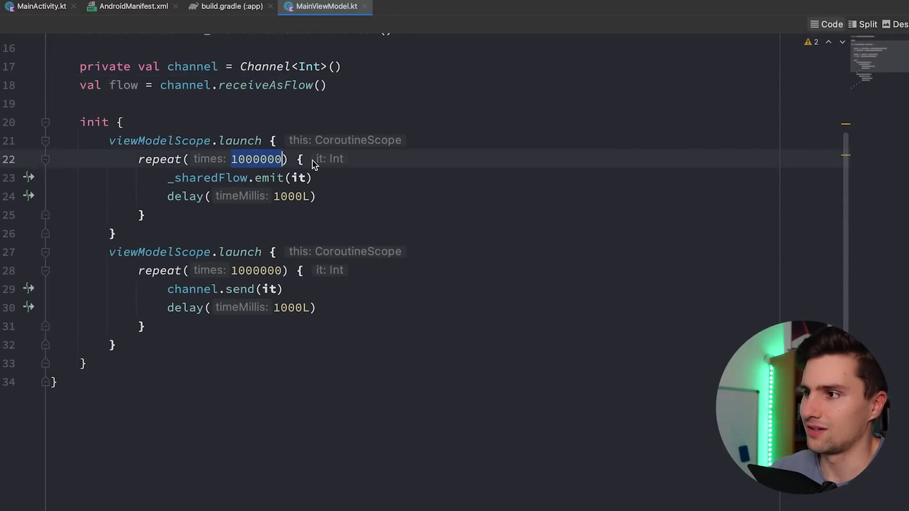
left_click_drag(298, 159, 289, 218)
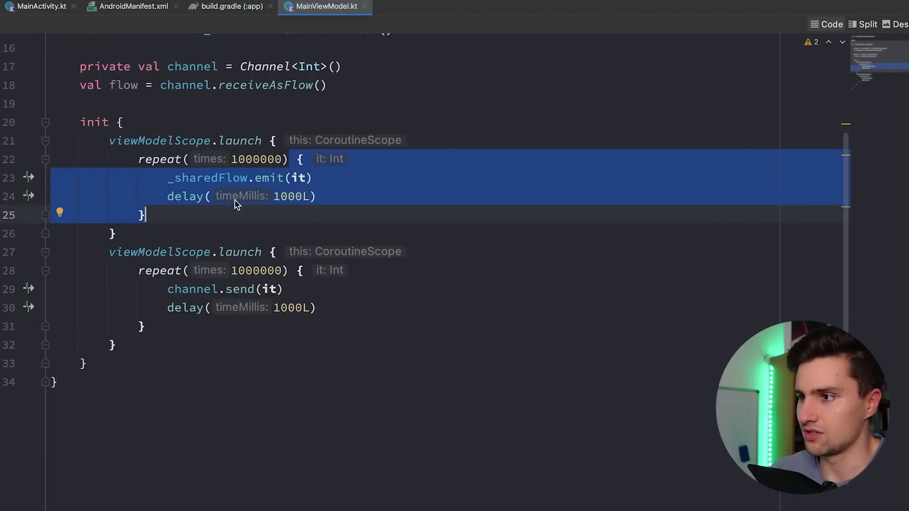
double_click(234, 178)
scroll(235, 206, "down", 5)
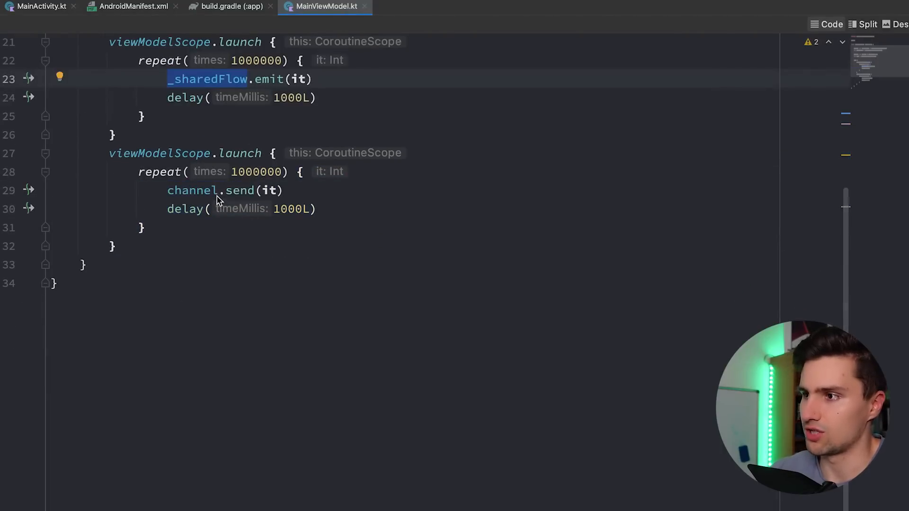
double_click(240, 190)
scroll(349, 223, "up", 5)
scroll(349, 221, "up", 1)
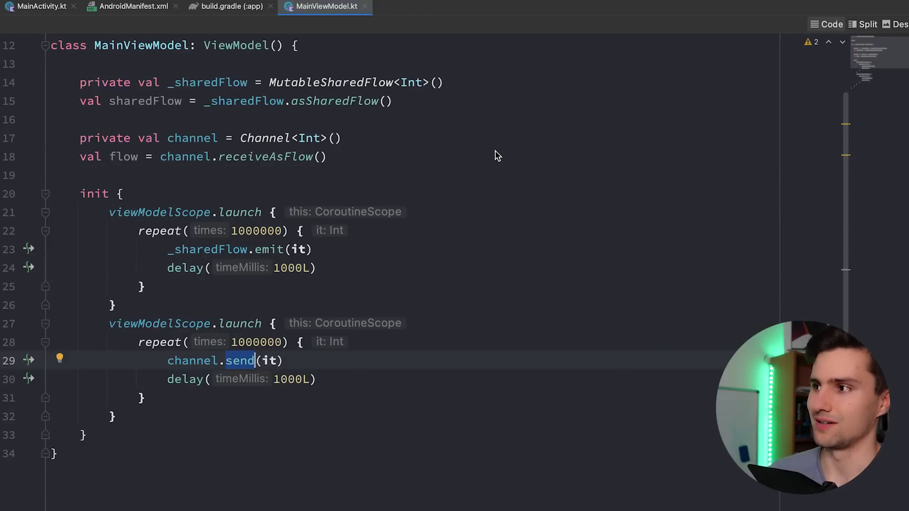
scroll(271, 188, "up", 1)
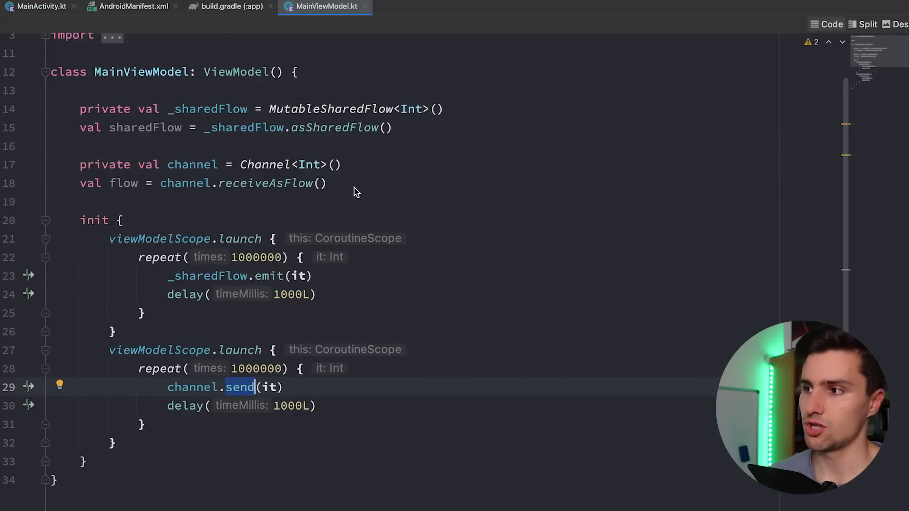
scroll(256, 241, "down", 1)
scroll(256, 243, "down", 1)
double_click(268, 242)
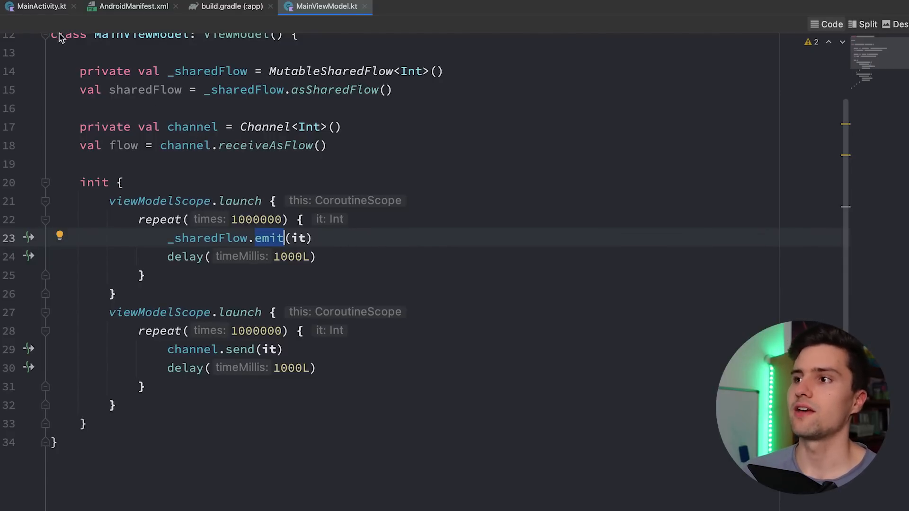
- In MainActivity onCreate, launch a lifecycleScope coroutine with repeatOnLifecycle(Lifecycle.State.STARTED)
left_click(41, 6)
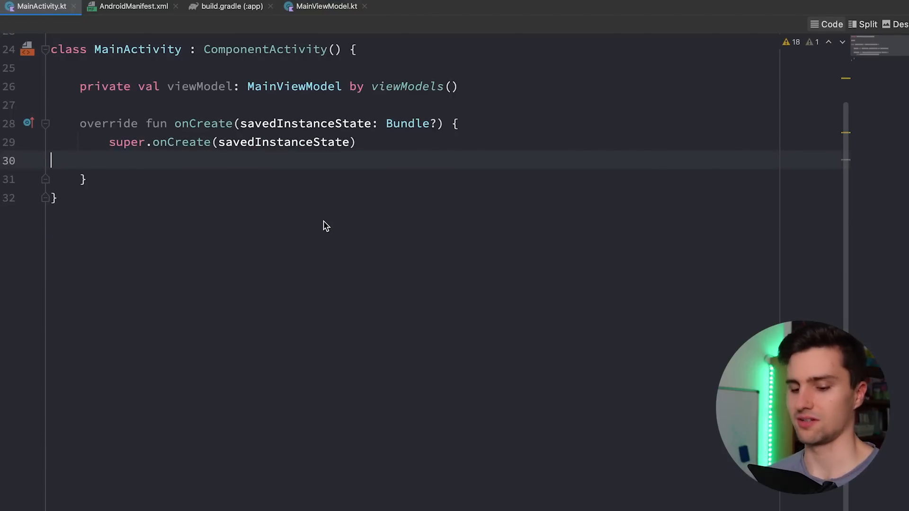
key("Tab")
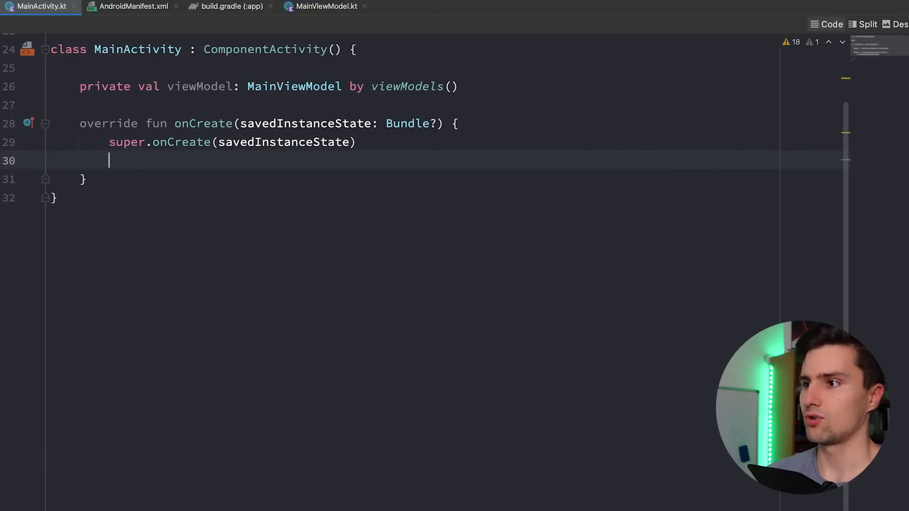
type("lifesc")
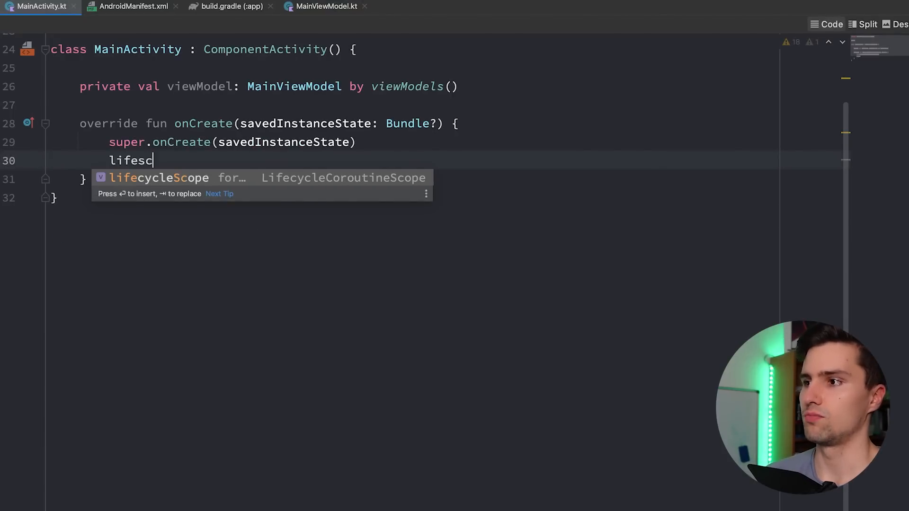
key("Tab")
type(".launch")
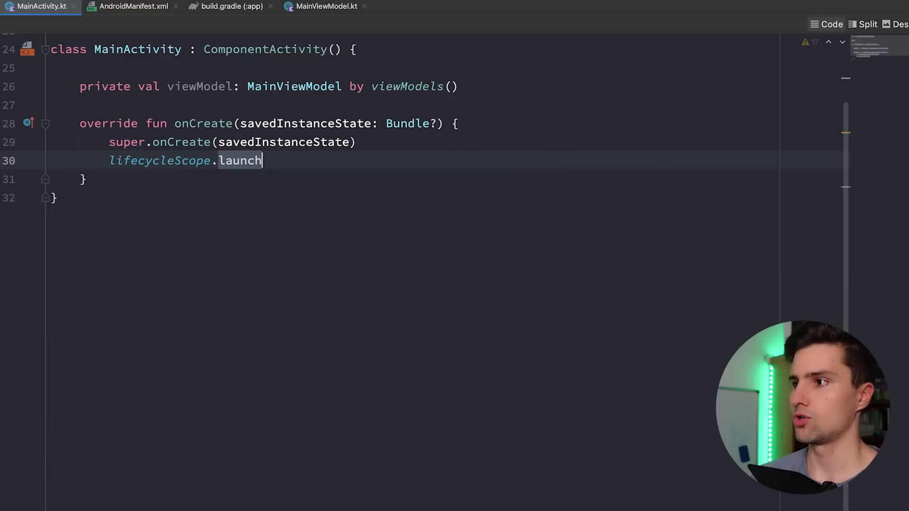
type(" {")
key("Return")
type("re")
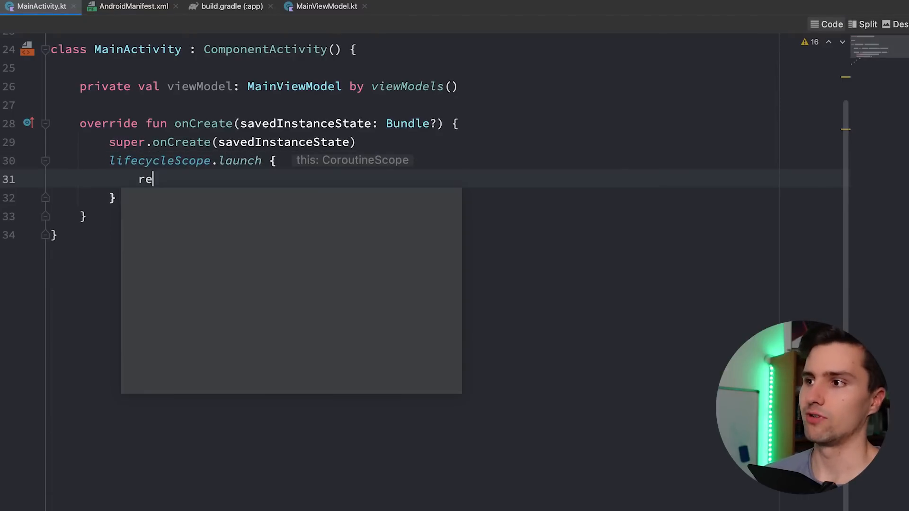
type("pea")
key("Tab")
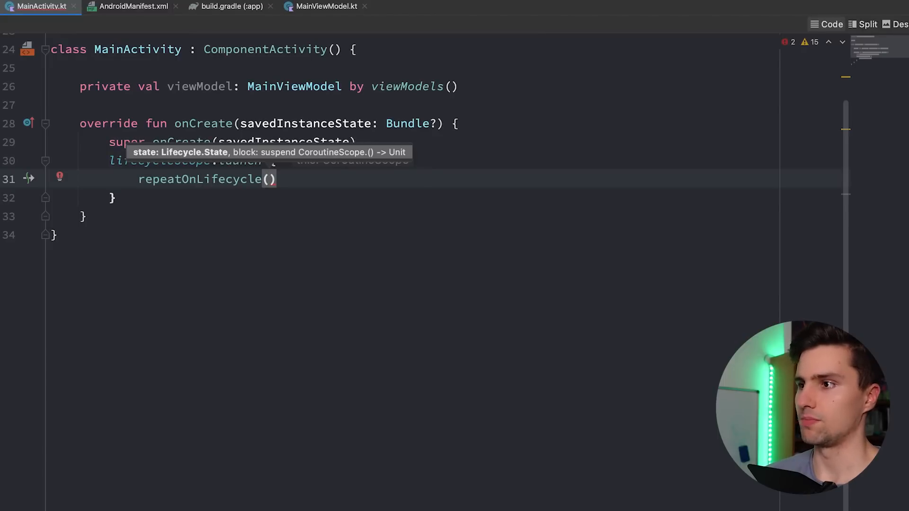
type("Life")
key("Tab")
type(".")
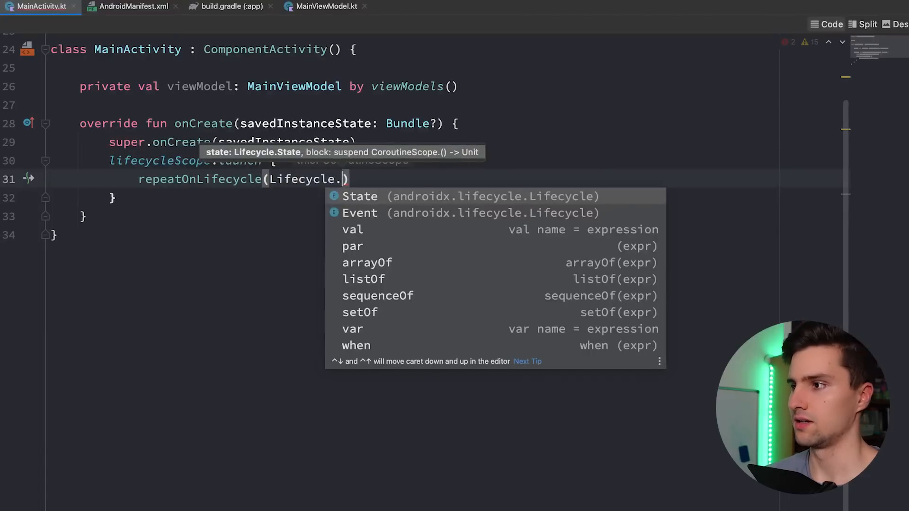
key("Tab")
type(".")
key("Tab")
key("End")
type("{")
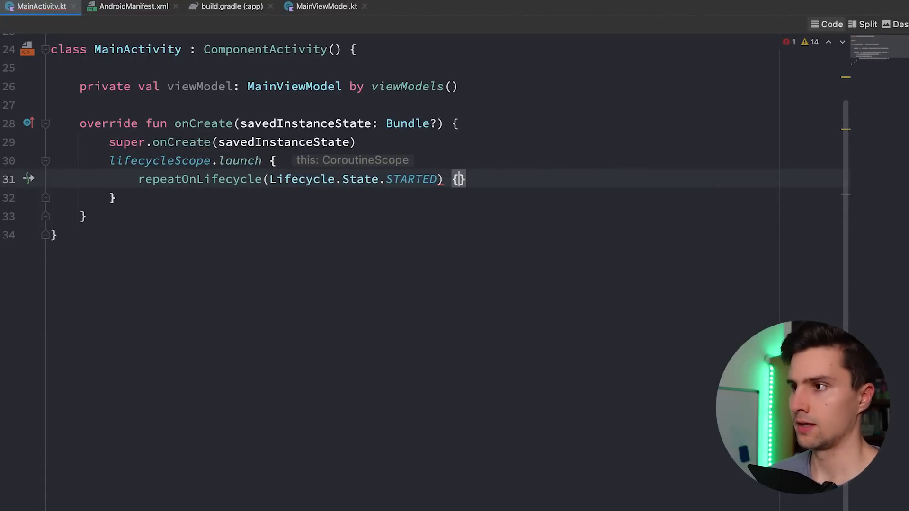
key("Return")
type("viewModel")
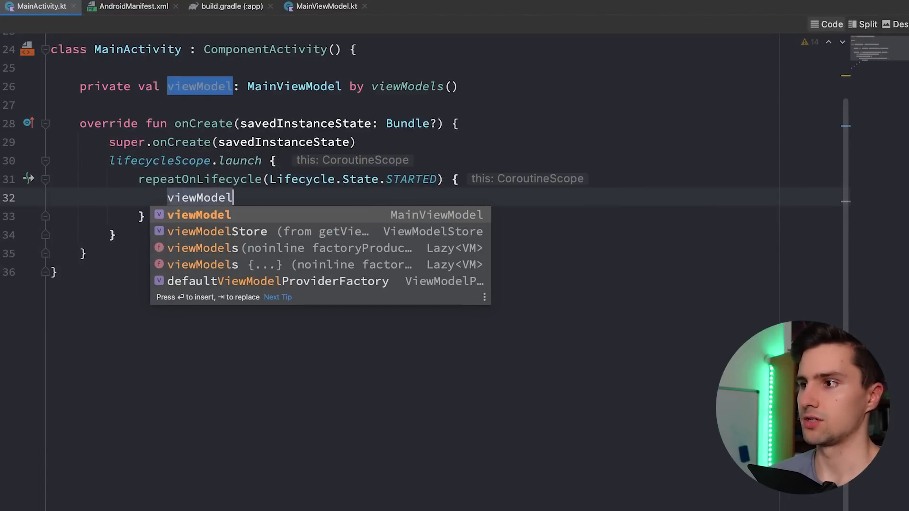
type(".")
- Inside it, collect viewModel.sharedFlow and println each number as collected from shared flow
key("Tab")
type(".")
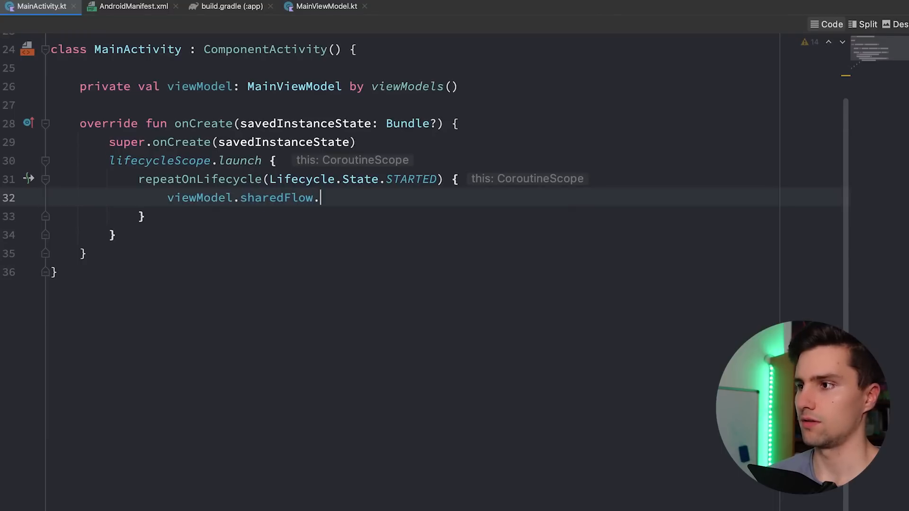
type("collect")
key("Down")
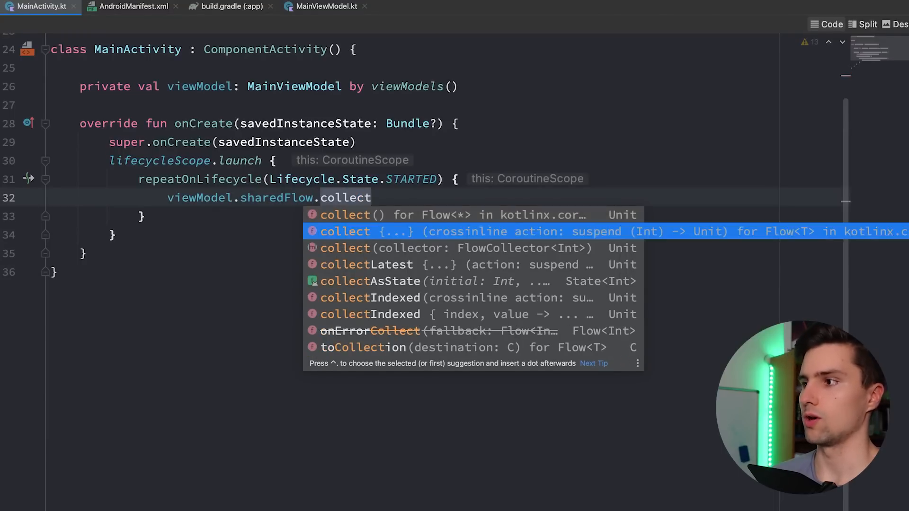
key("Return")
type("nu")
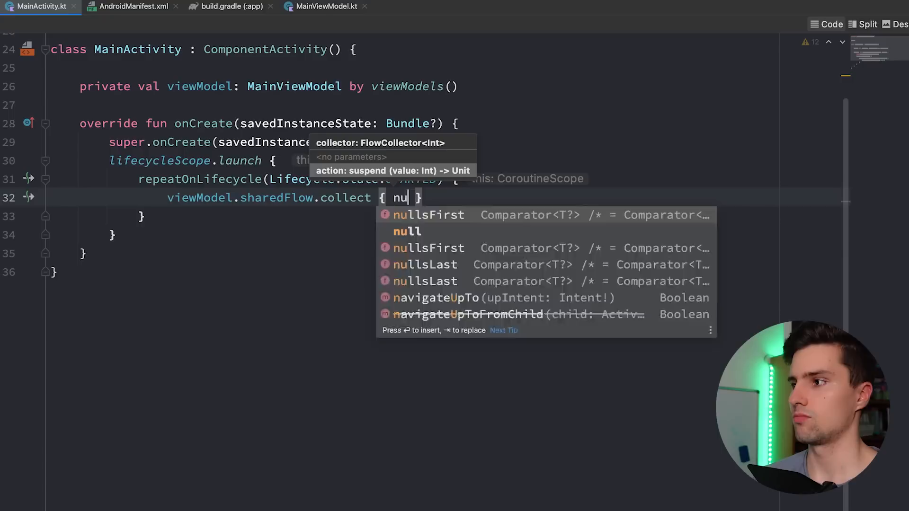
type("mber ->")
key("Return")
type("println(")
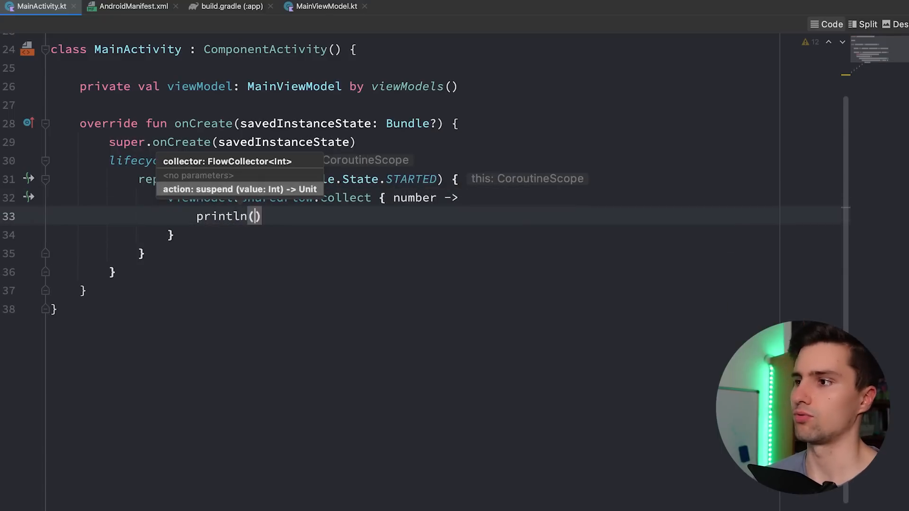
type("\"Collected ")
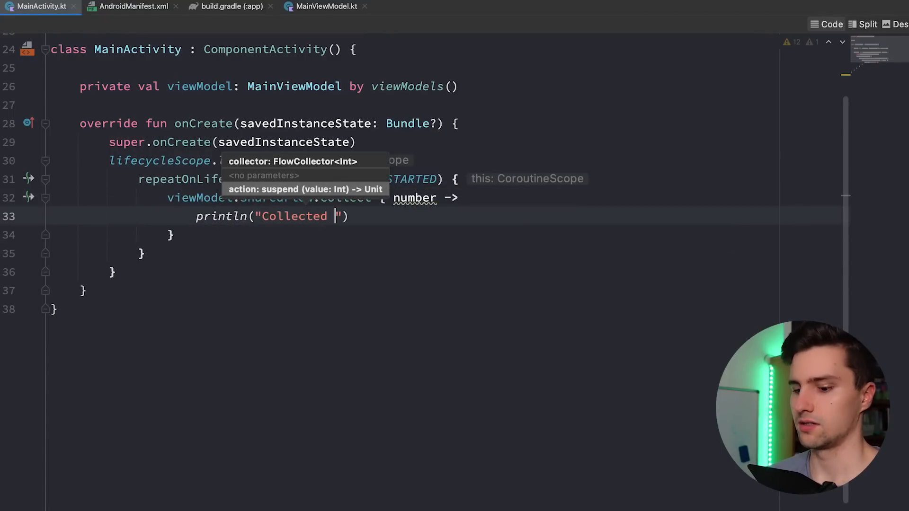
type("$number fro")
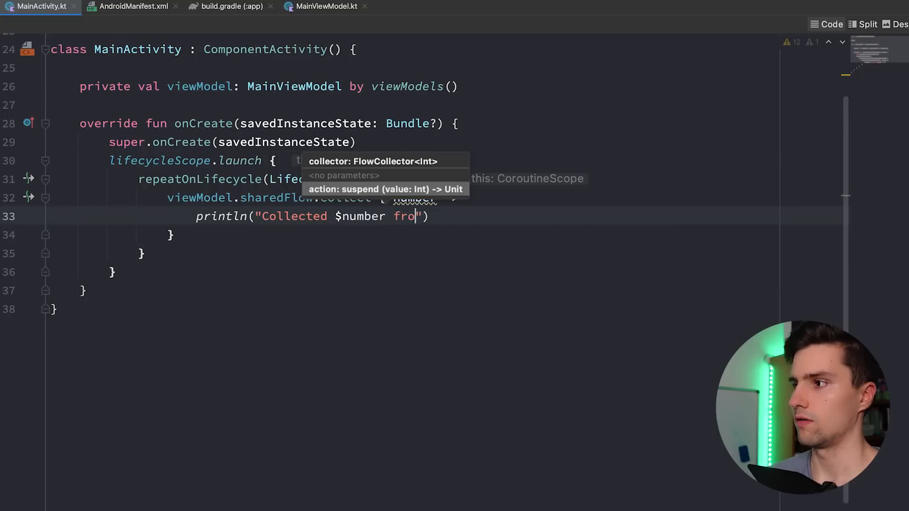
type("m Share")
key("BackSpace")
key("BackSpace")
key("BackSpace")
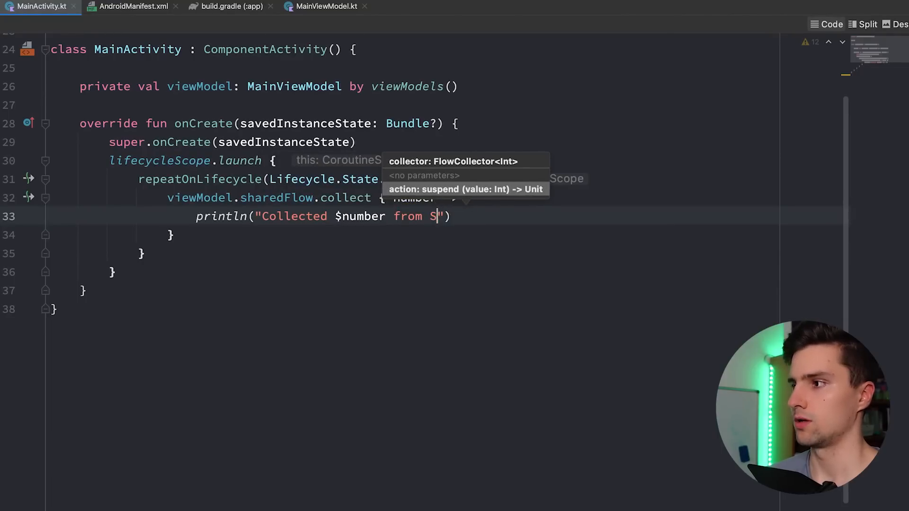
type("shared flow")
key("End")
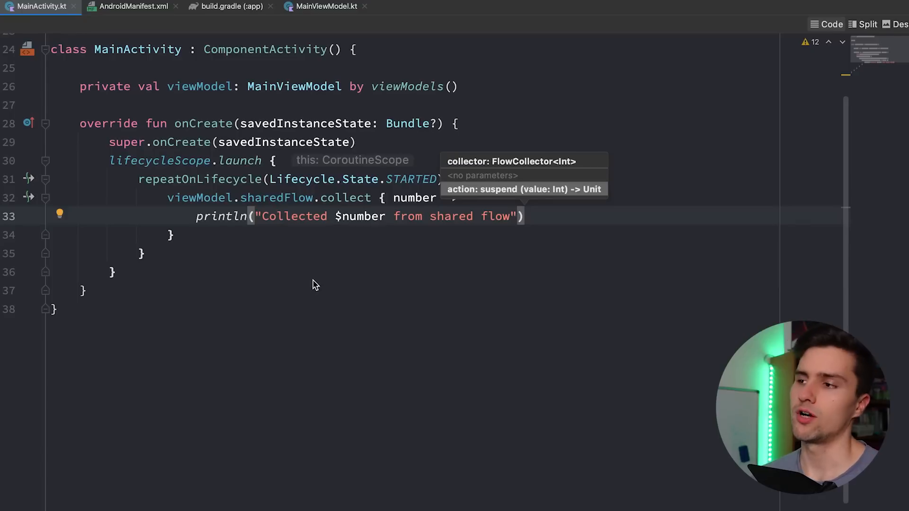
left_click(287, 242)
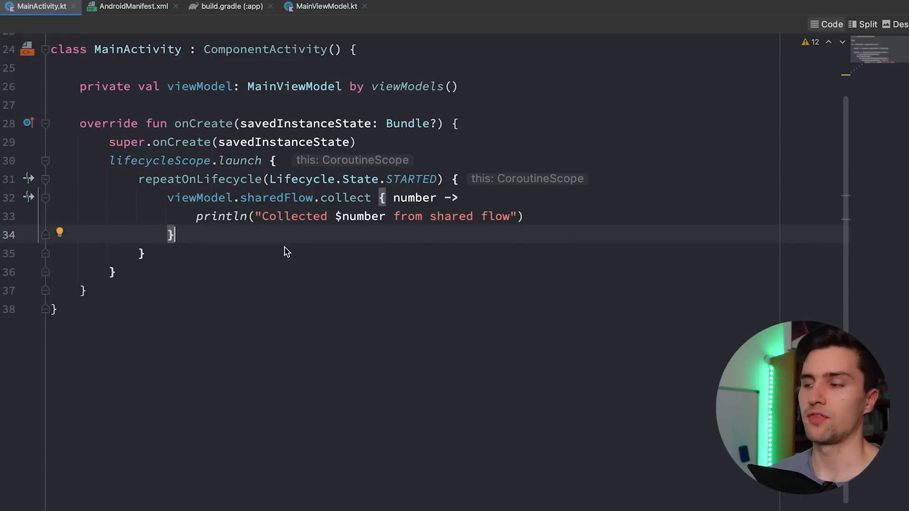
- Highlight collect, the repeatOnLifecycle STARTED block and the sharedFlow collect body while explaining
double_click(335, 199)
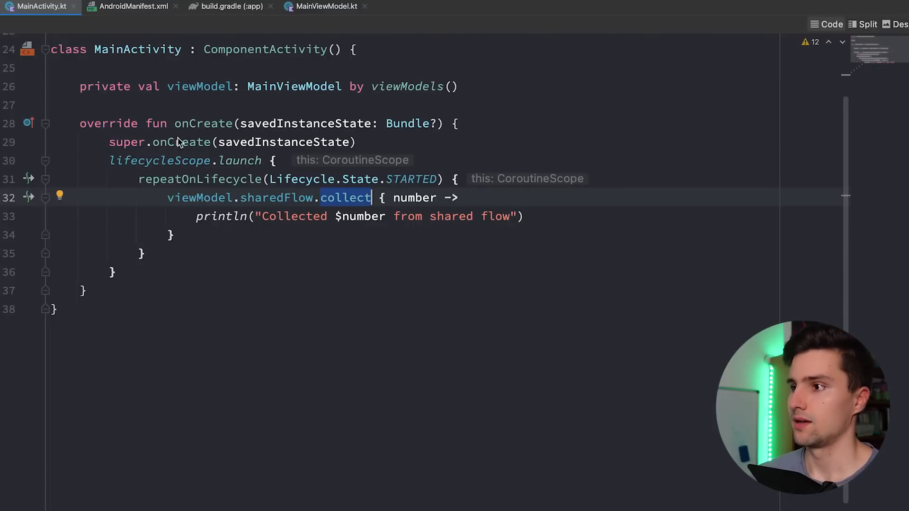
double_click(192, 179)
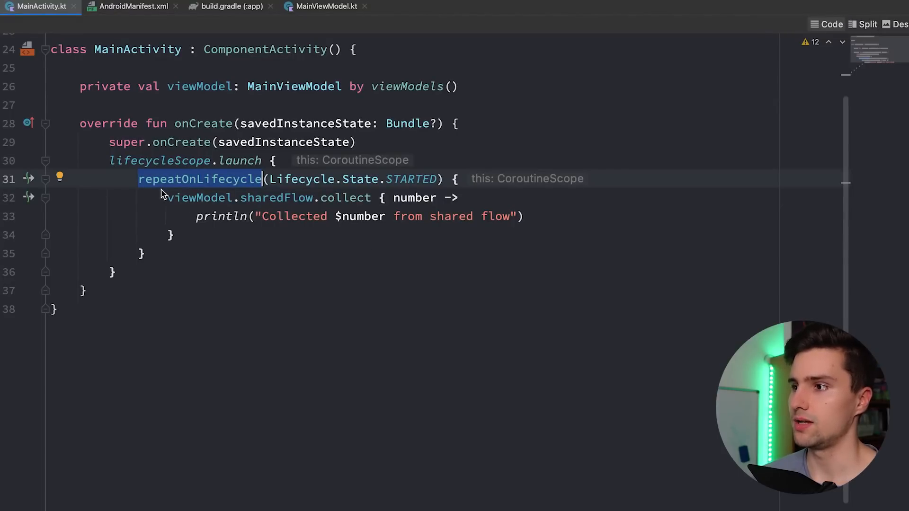
mouse_move(149, 253)
left_mouse_down()
mouse_move(452, 198)
mouse_move(453, 184)
left_mouse_up()
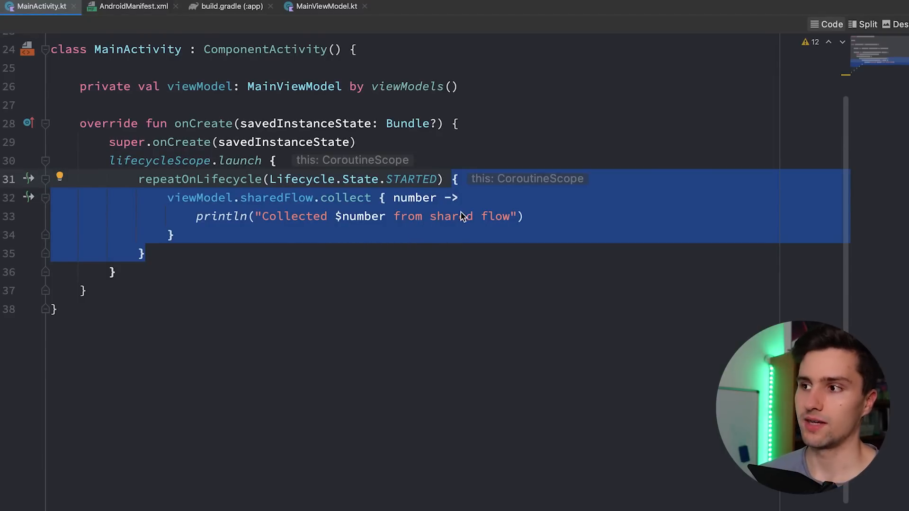
double_click(419, 179)
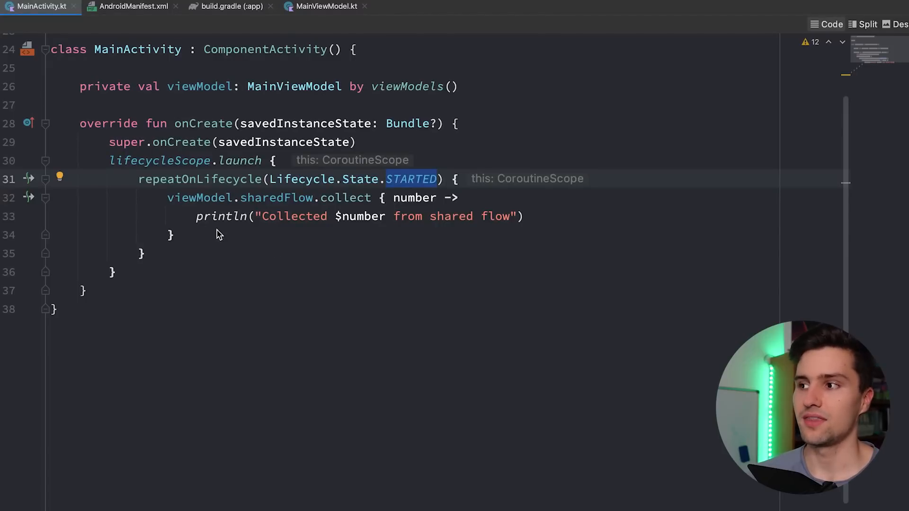
left_click_drag(180, 234, 167, 197)
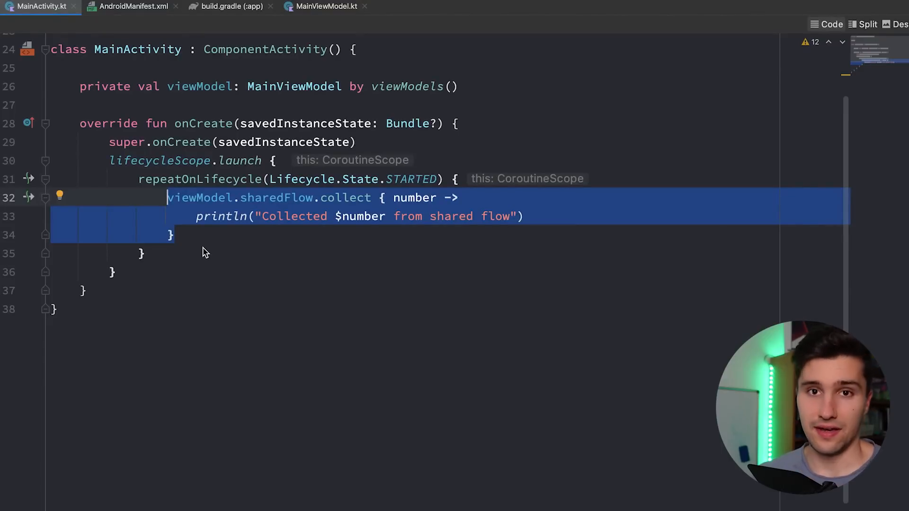
- In MainViewModel.kt mark the channel declaration and its receiveAsFlow conversion, then return to MainActivity.kt
left_click(323, 6)
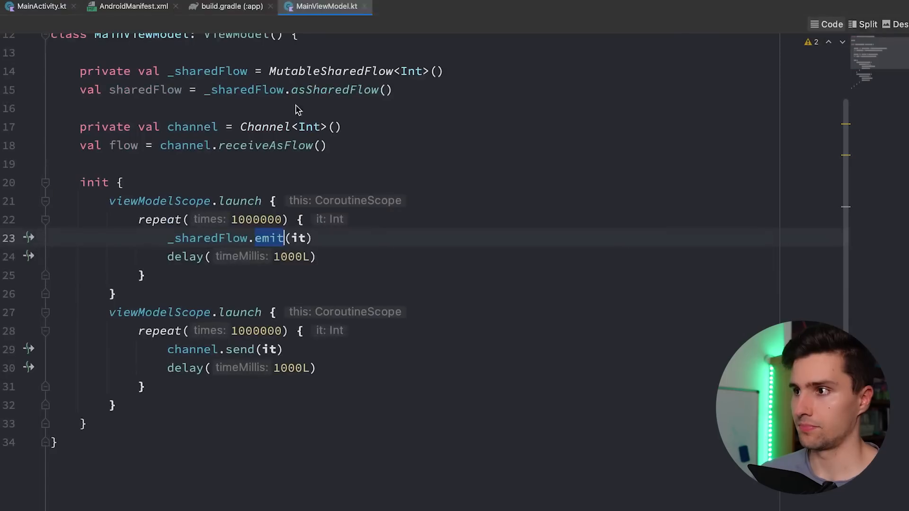
scroll(297, 109, "up", 2)
double_click(193, 172)
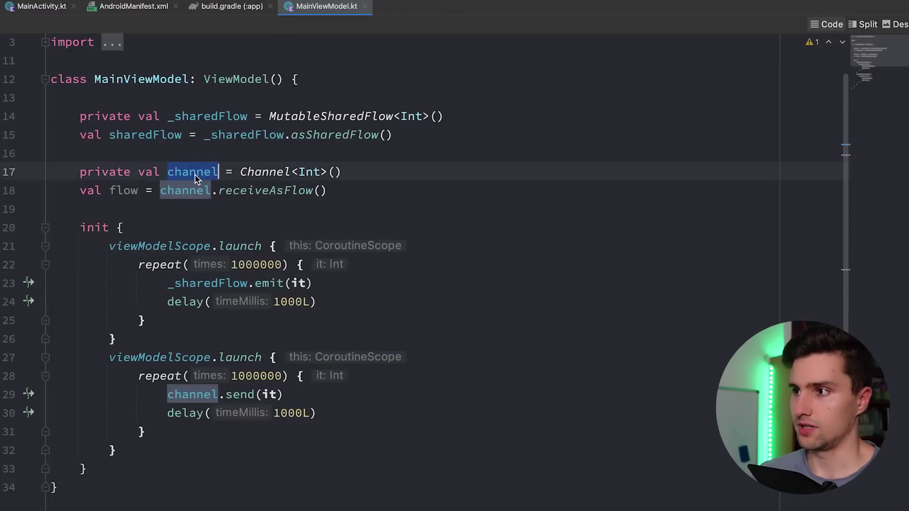
double_click(252, 192)
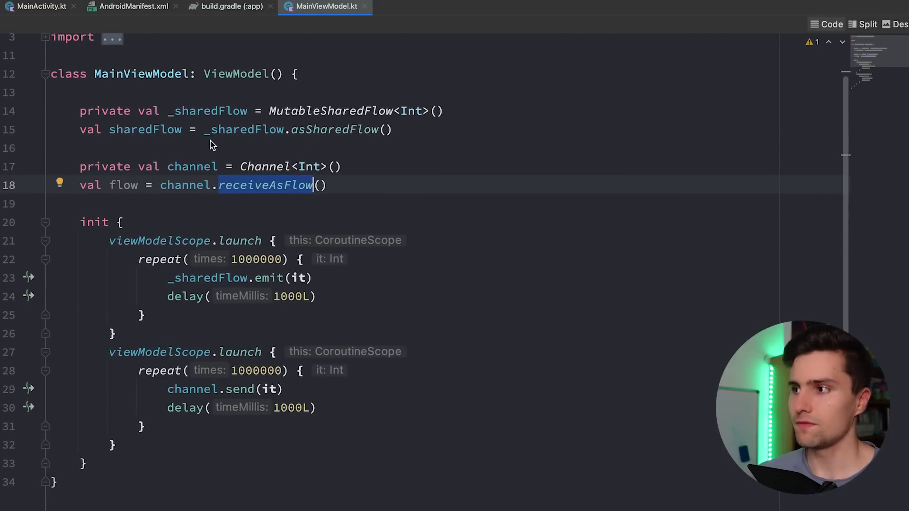
scroll(213, 142, "down", 2)
left_click(42, 7)
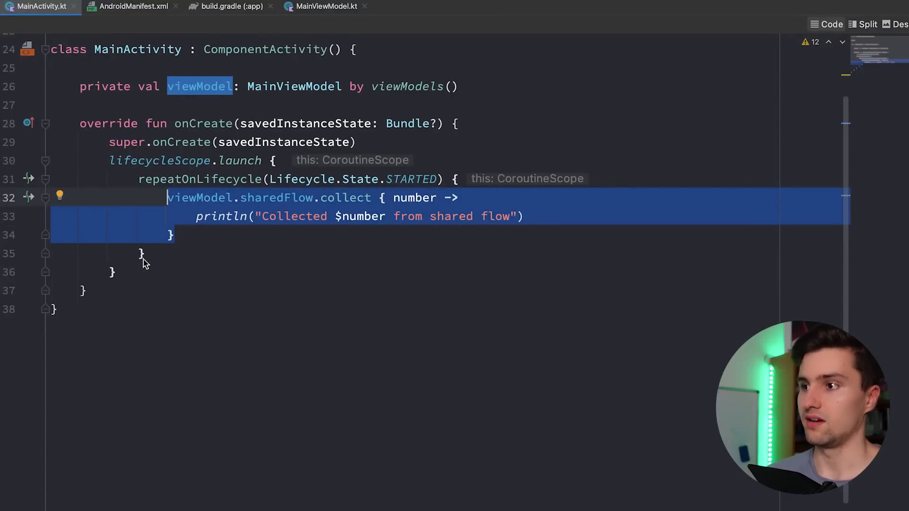
- Duplicate the whole lifecycleScope.launch collector block directly below itself
left_click_drag(117, 273, 104, 160)
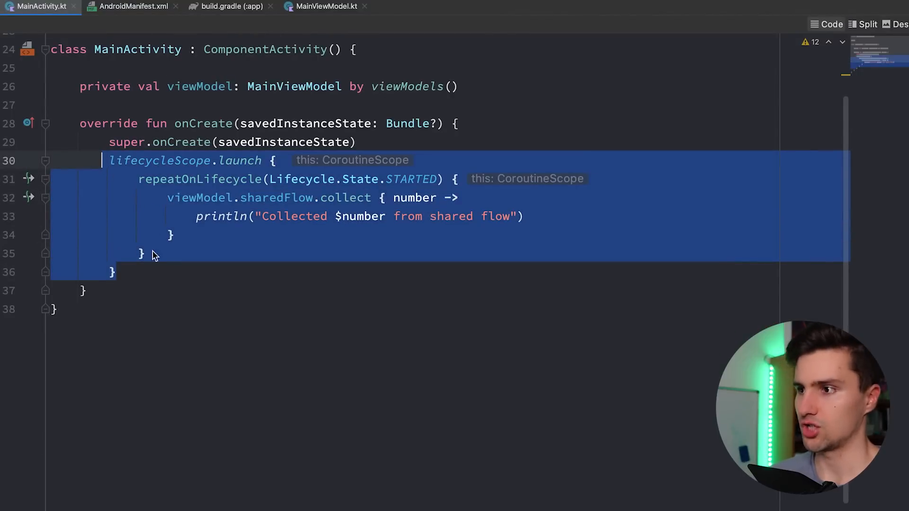
key("ctrl+c")
key("Right")
key("Return")
key("ctrl+v")
scroll(297, 261, "down", 1)
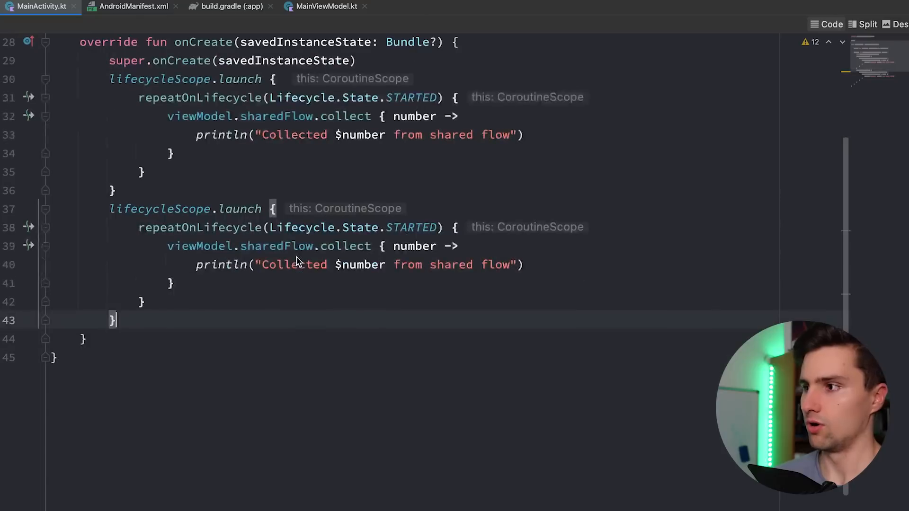
- Make the copy collect viewModel.flow and print 'Collected $number from channel', then show MainViewModel.kt
double_click(276, 246)
scroll(335, 193, "down", 2)
type("f")
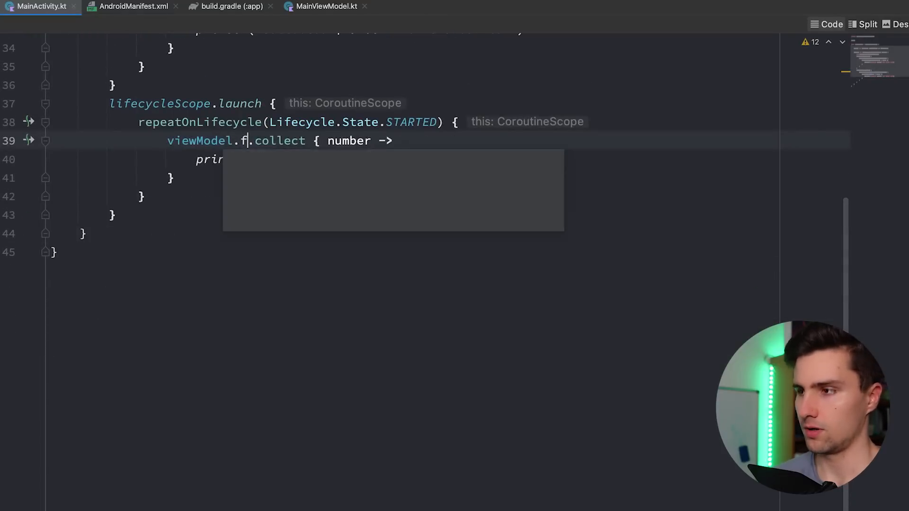
key("Return")
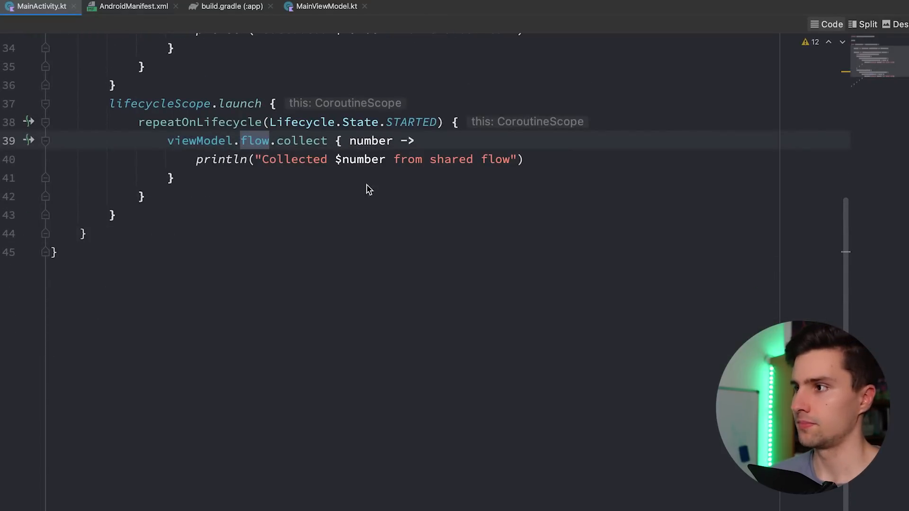
double_click(455, 159)
key("BackSpace")
key("Delete")
key("Delete")
key("Delete")
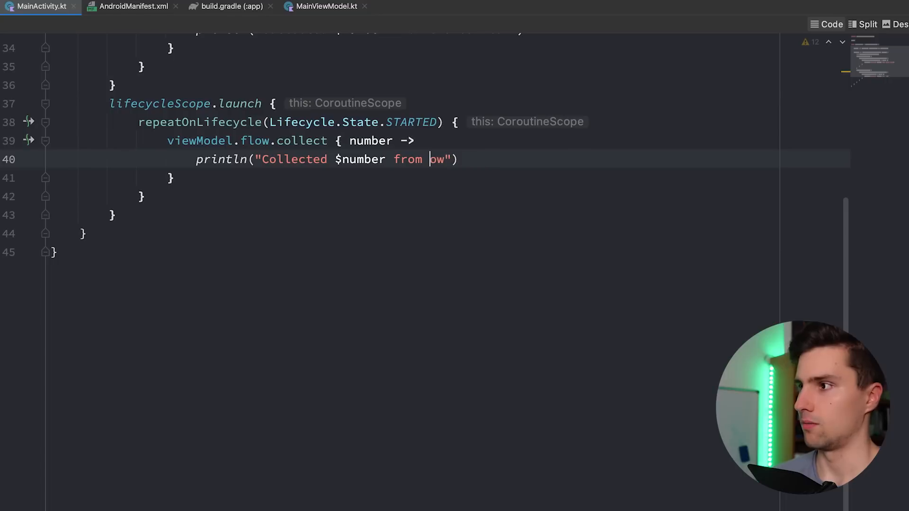
key("Delete")
key("Delete")
type("channel")
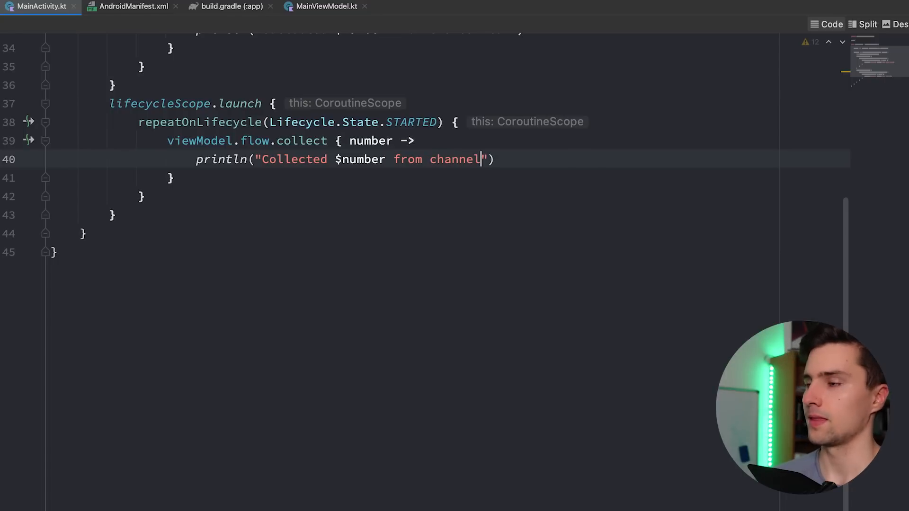
scroll(530, 169, "up", 3)
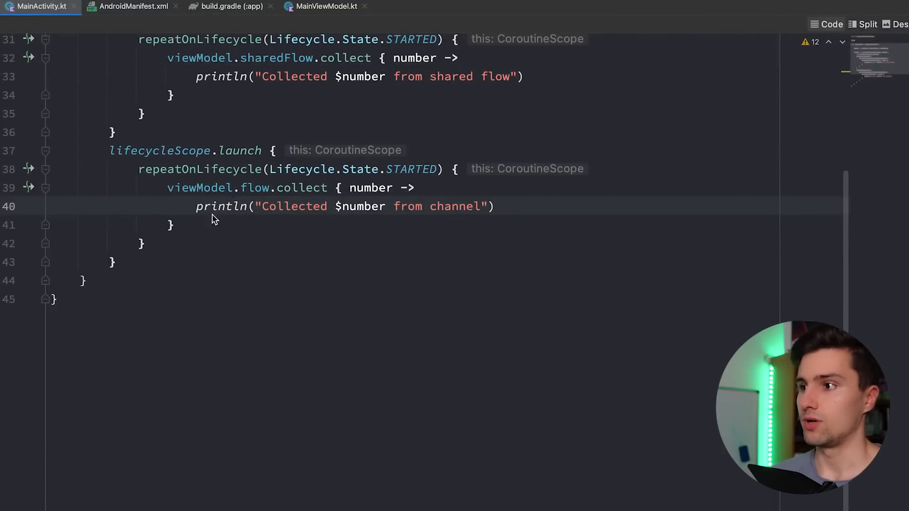
left_click_drag(196, 207, 633, 213)
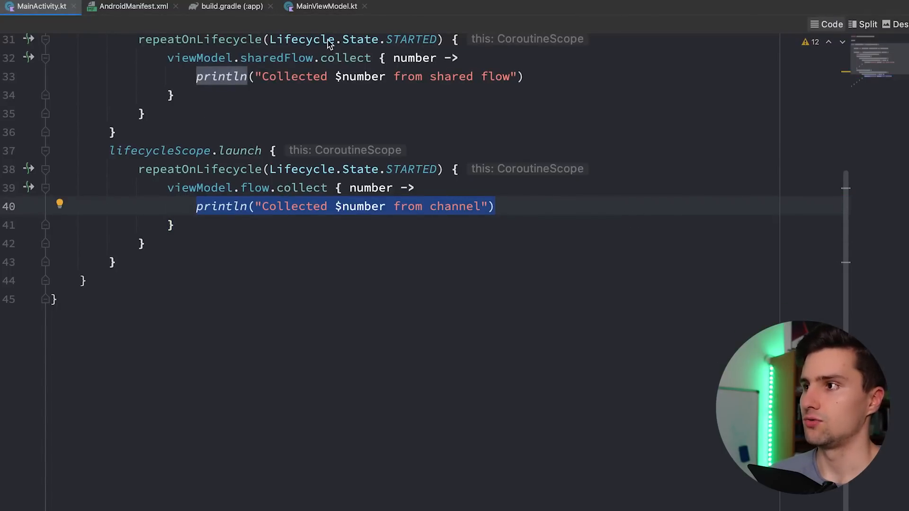
left_click(320, 12)
scroll(299, 59, "down", 2)
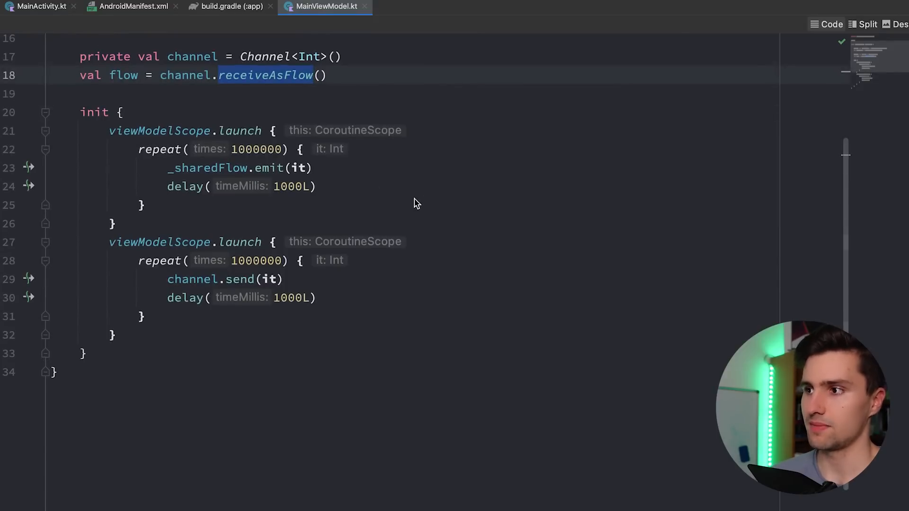
scroll(429, 201, "down", 3)
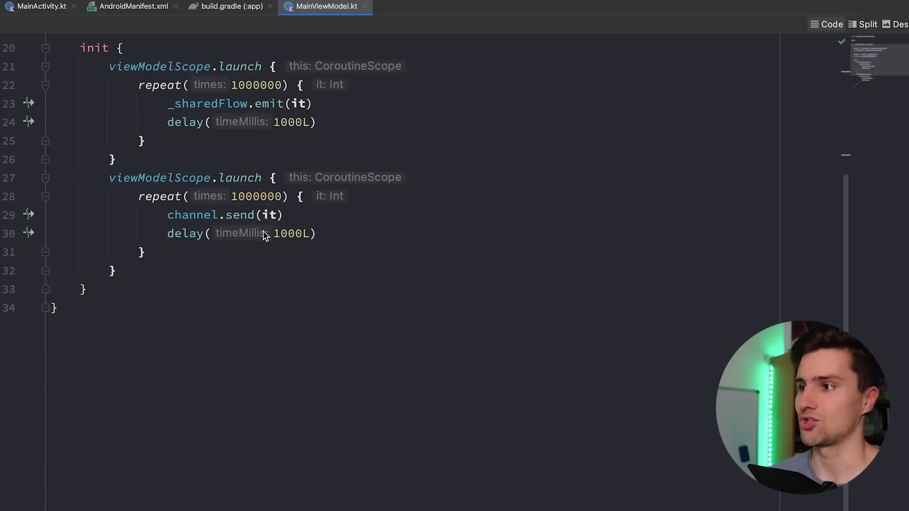
- Add Dispatchers.Main.immediate to the channel coroutine's launch, erase it again, and return to MainActivity.kt
left_click(260, 182)
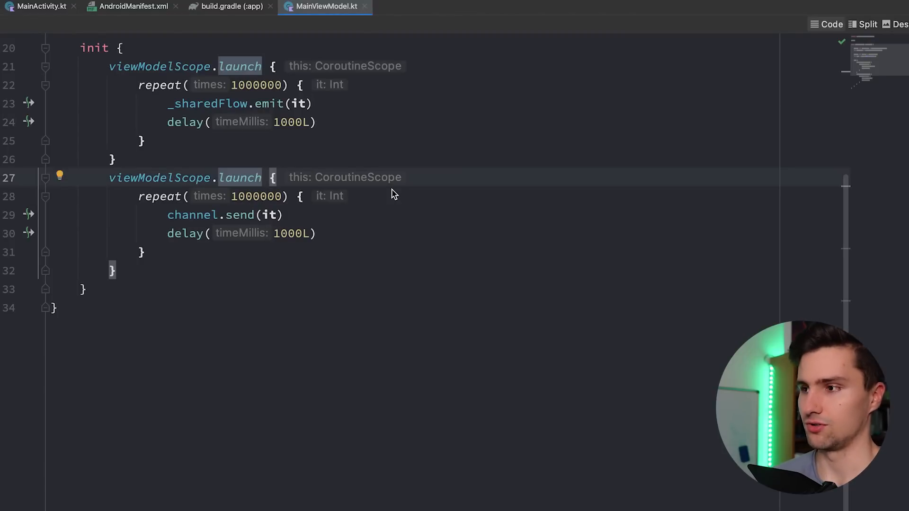
type("(Dispat")
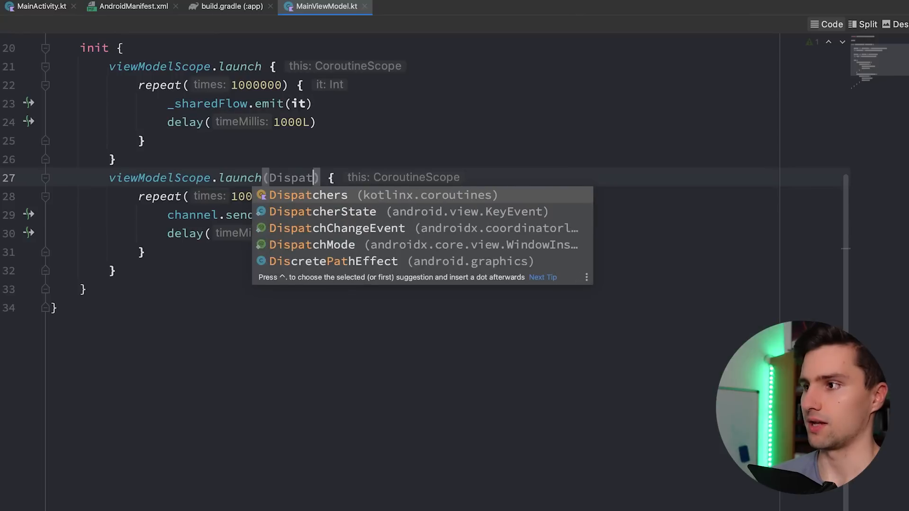
key("Tab")
type(".M")
key("Tab")
type(".ime")
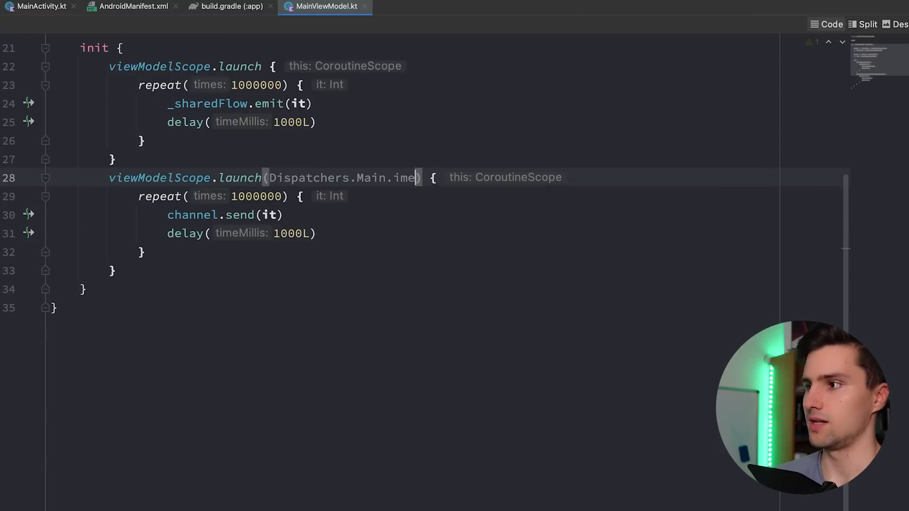
key("BackSpace")
type("me")
key("Tab")
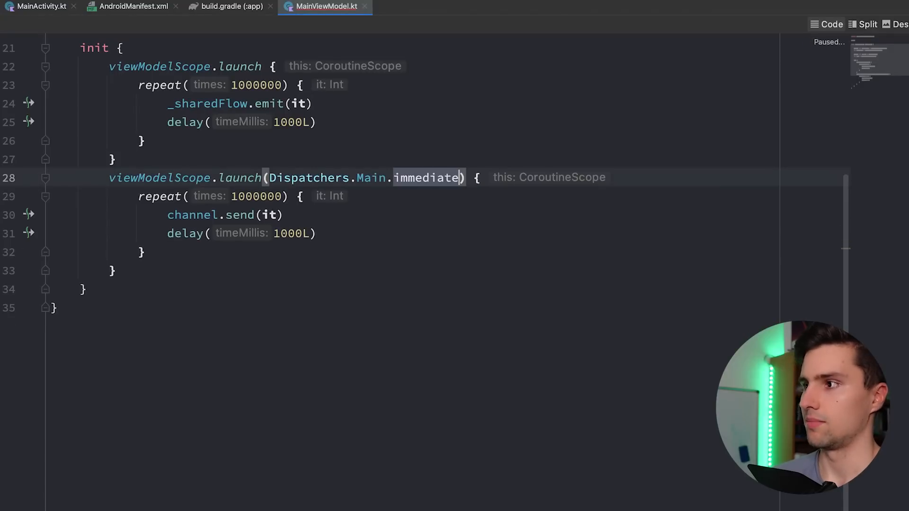
key("BackSpace")
key("BackSpace")
key("BackSpace")
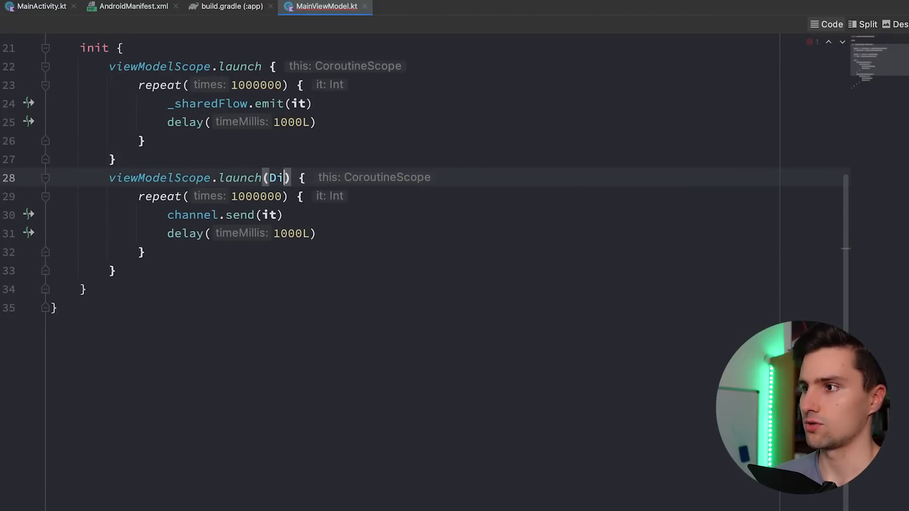
key("BackSpace")
key("BackSpace")
key("BackSpace")
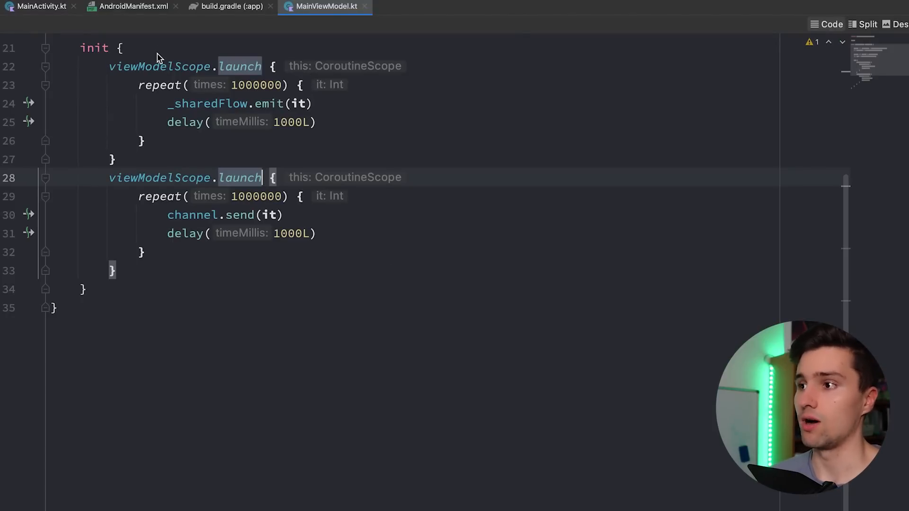
left_click(43, 6)
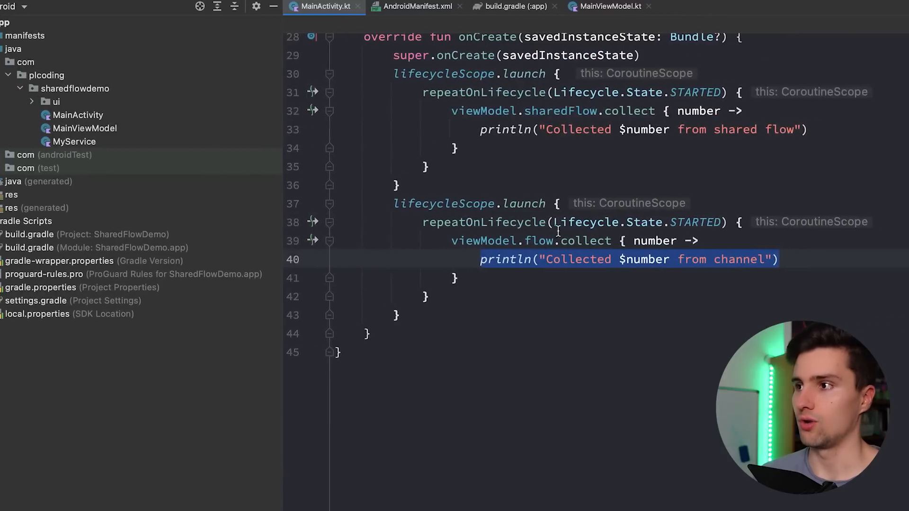
scroll(468, 210, "down", 4)
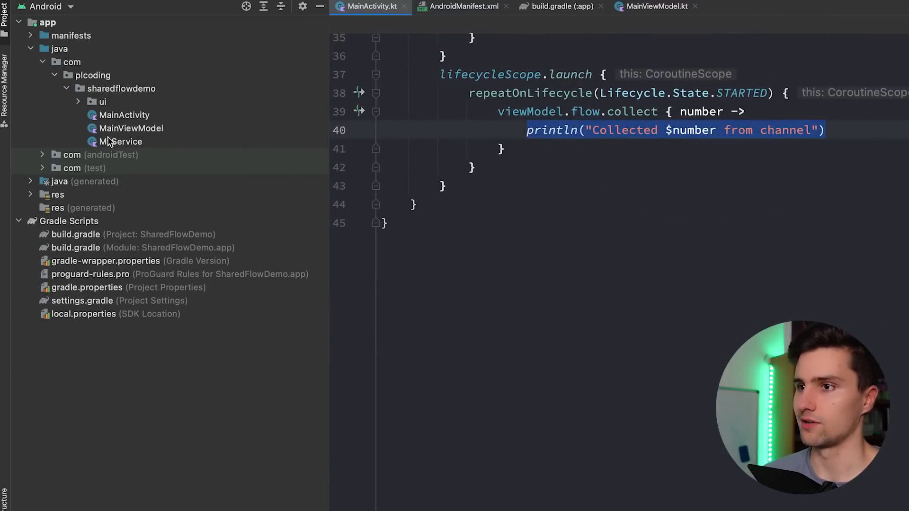
- After glancing at MyService.kt, write Intent(this, MyService::class.java) below the two collectors
double_click(120, 141)
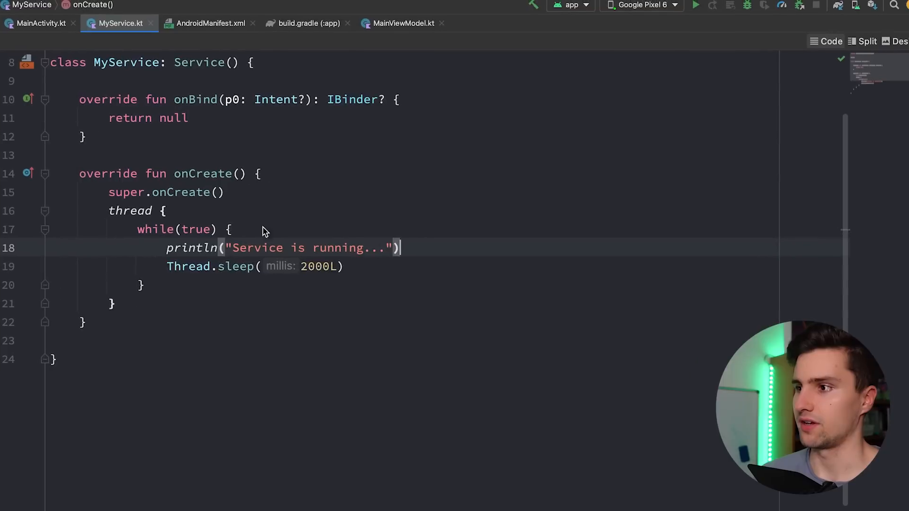
scroll(263, 230, "up", 2)
scroll(142, 277, "down", 3)
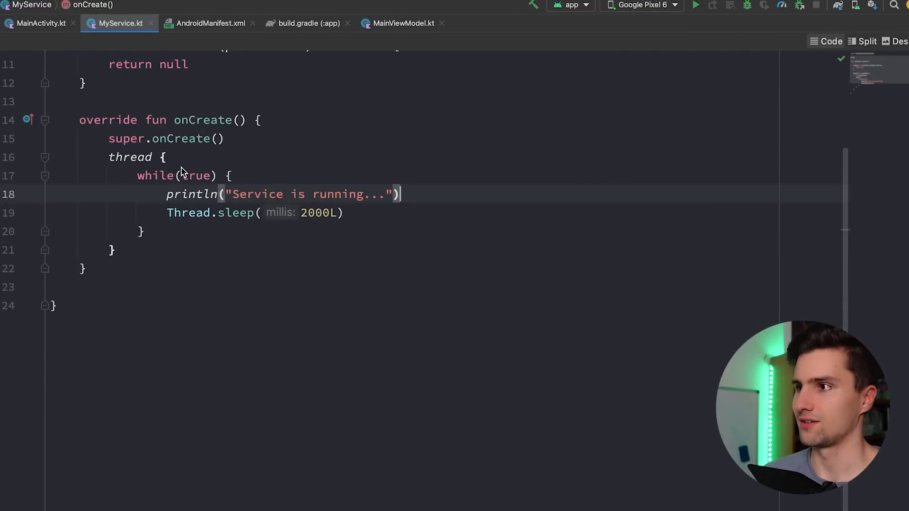
left_click(41, 23)
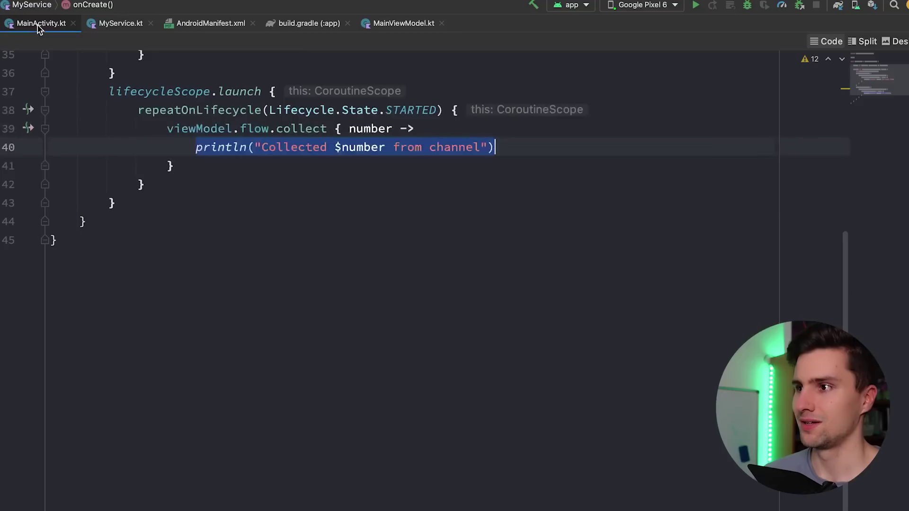
left_click(181, 202)
key("Return")
type("Intent")
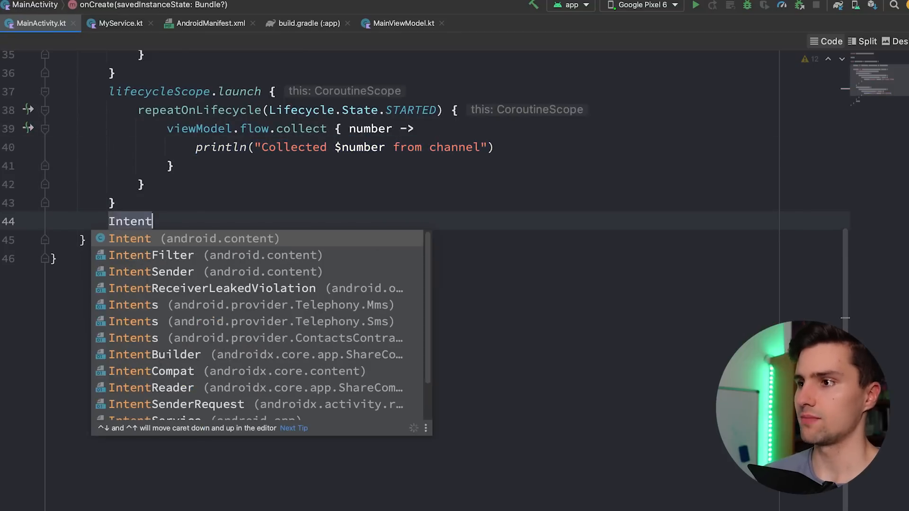
key("Escape")
type("(r")
key("BackSpace")
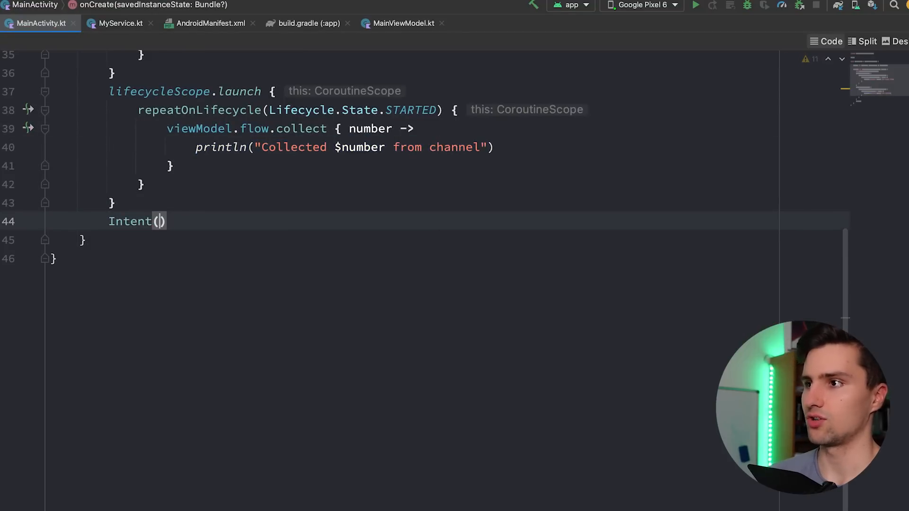
type("this, ")
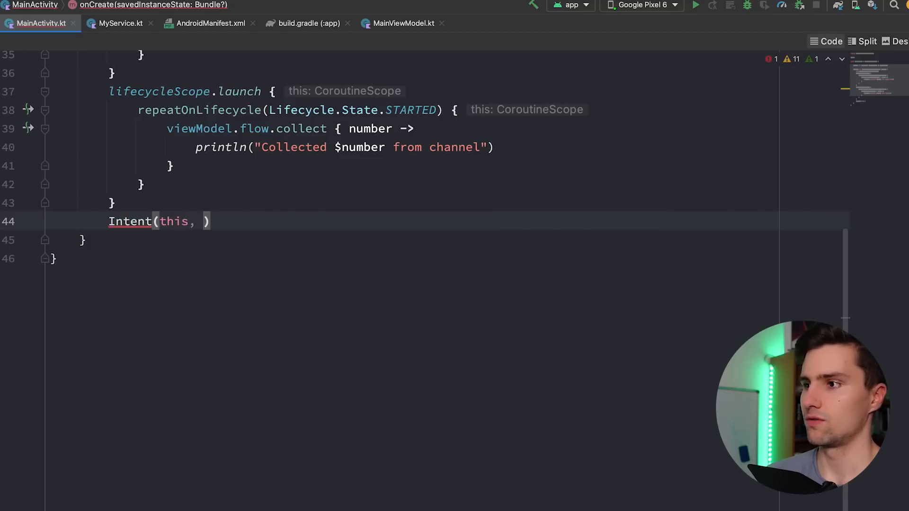
type("MyS")
key("Tab")
type("::cl")
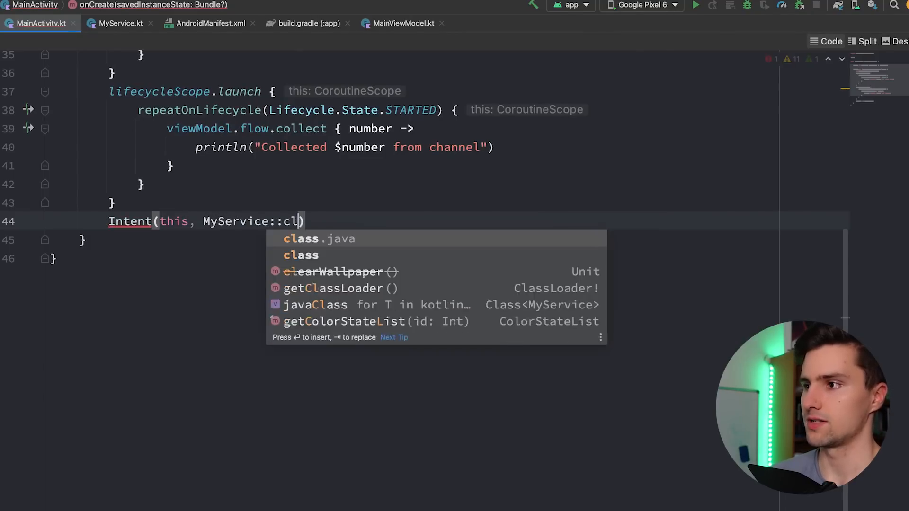
key("Tab")
type(".java")
key("End")
type(".also {")
- Chain .also { startService(it) } on the Intent and review both println log statements
key("Return")
type("st")
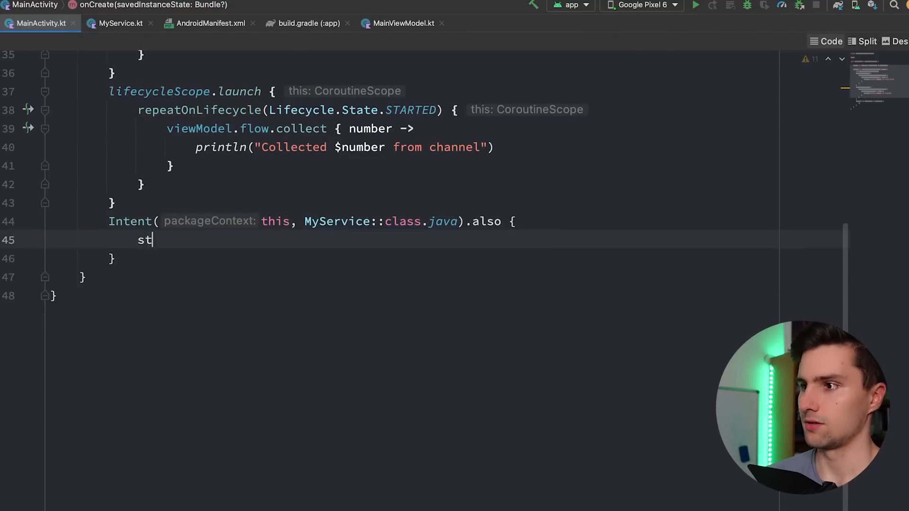
type("artse")
key("Tab")
type("it")
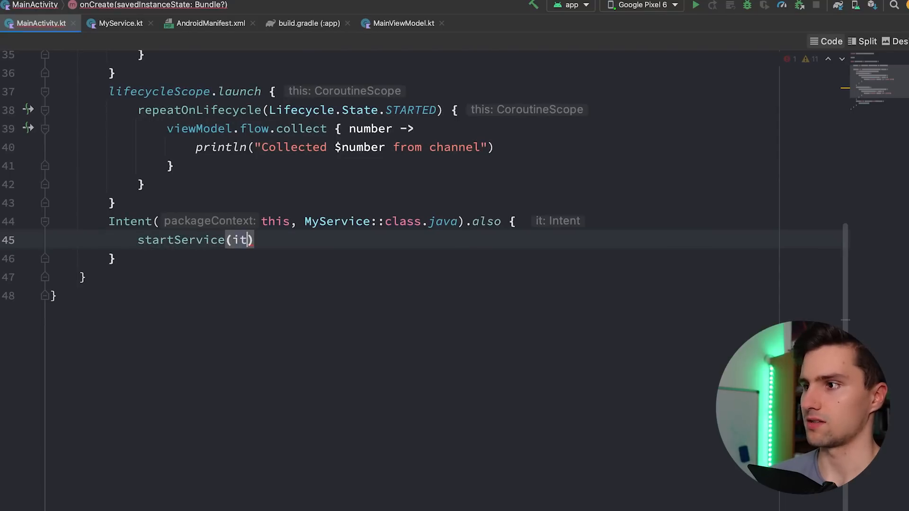
scroll(213, 220, "up", 1)
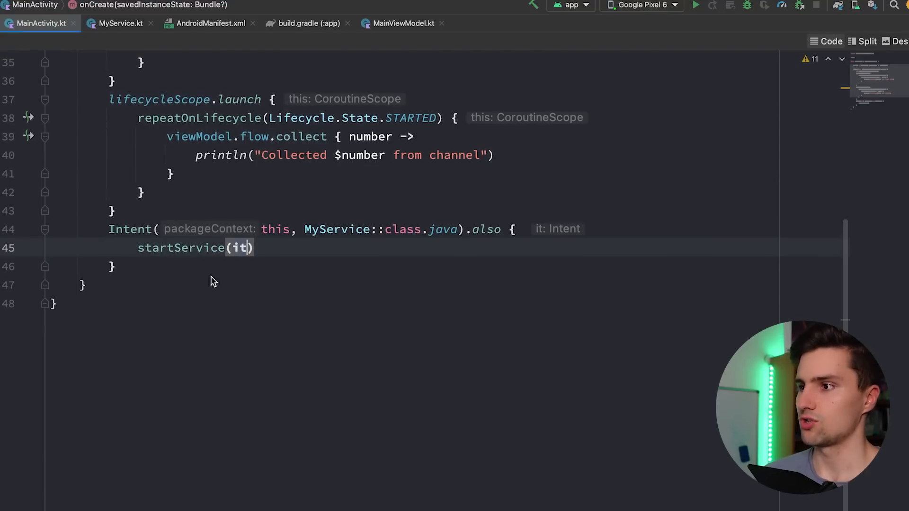
scroll(262, 269, "up", 6)
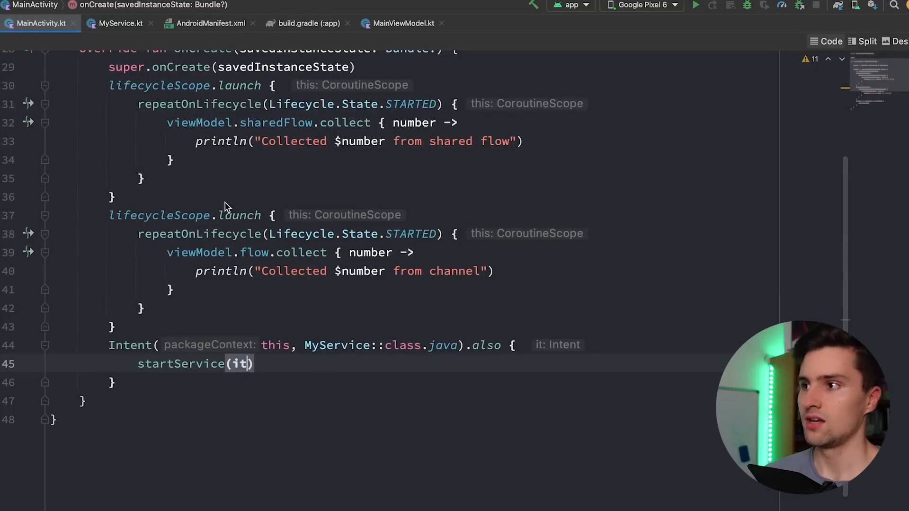
left_click_drag(195, 142, 540, 141)
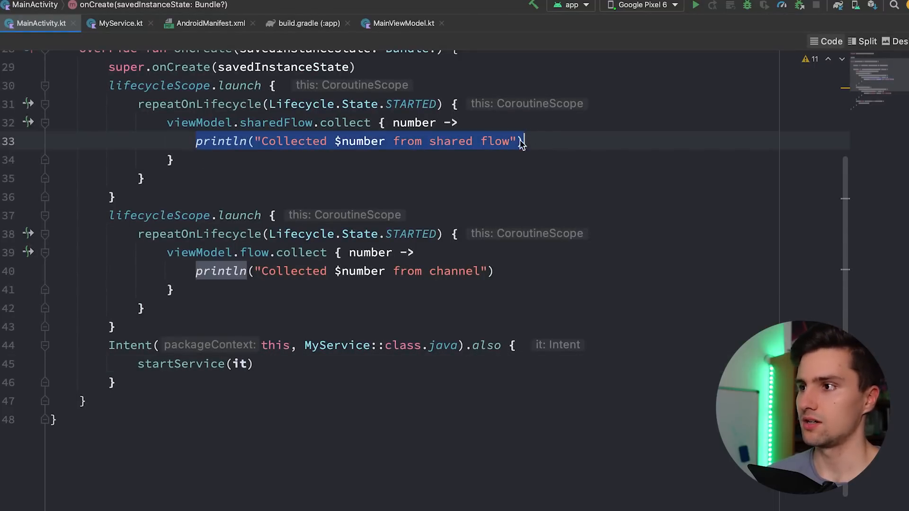
left_click_drag(196, 270, 553, 270)
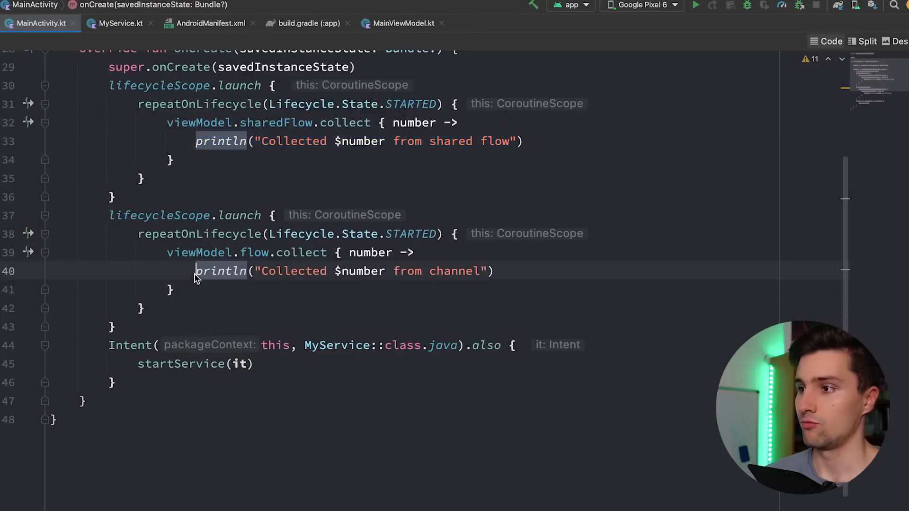
scroll(558, 268, "down", 2)
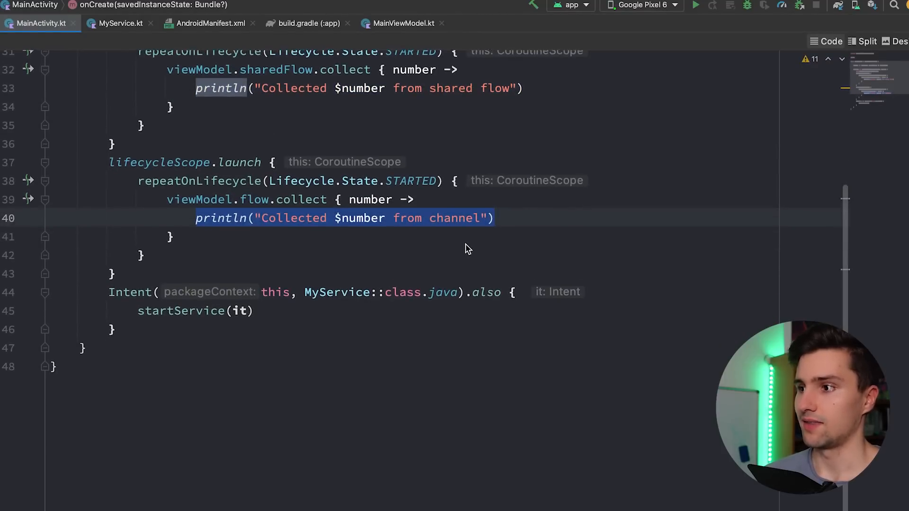
scroll(469, 247, "down", 1)
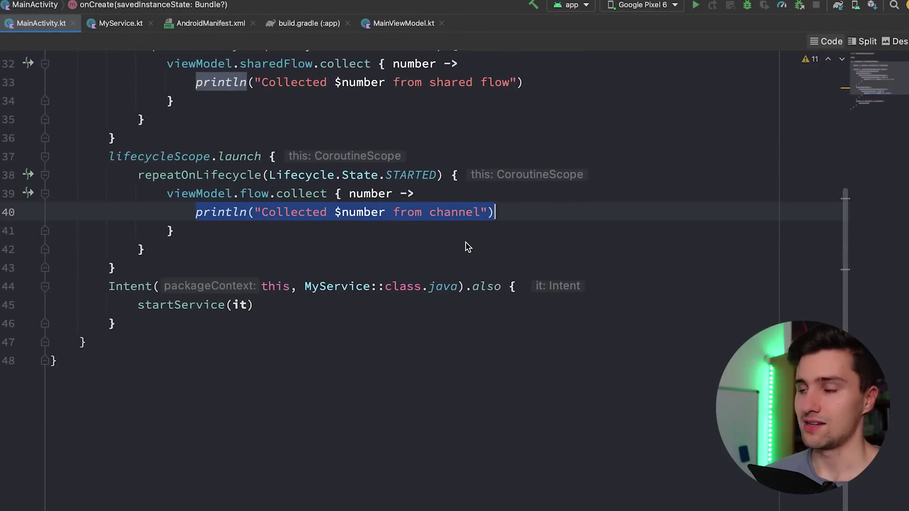
- Run the app on the Pixel 6, show Logcat and clear its 'Collected' filter text
left_click(695, 5)
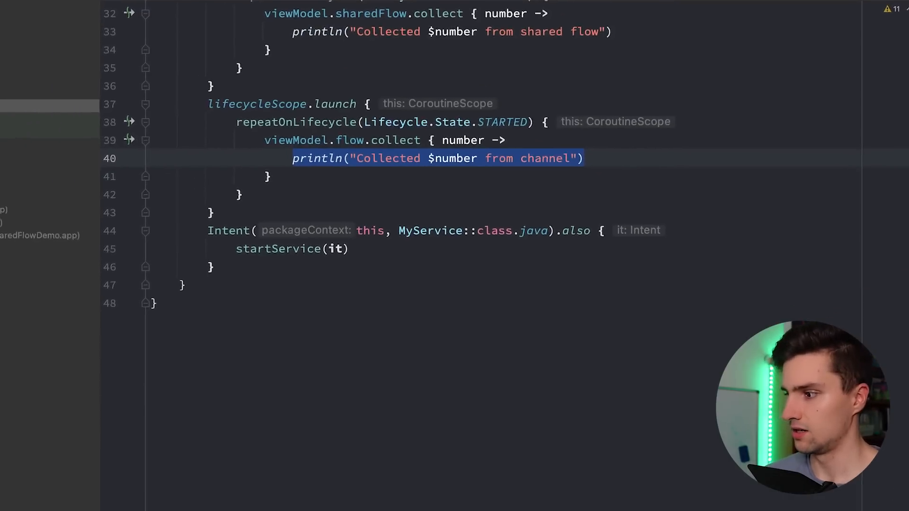
left_click(207, 502)
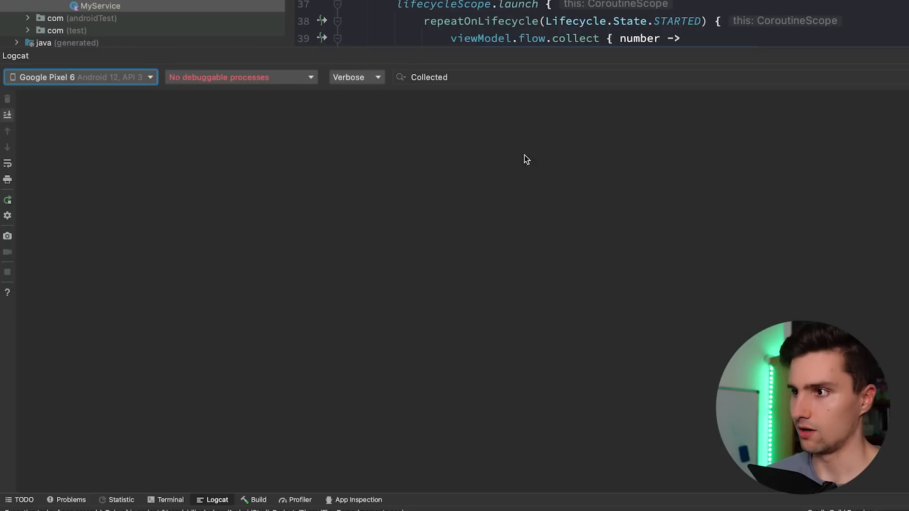
left_click(434, 77)
double_click(433, 77)
key("BackSpace")
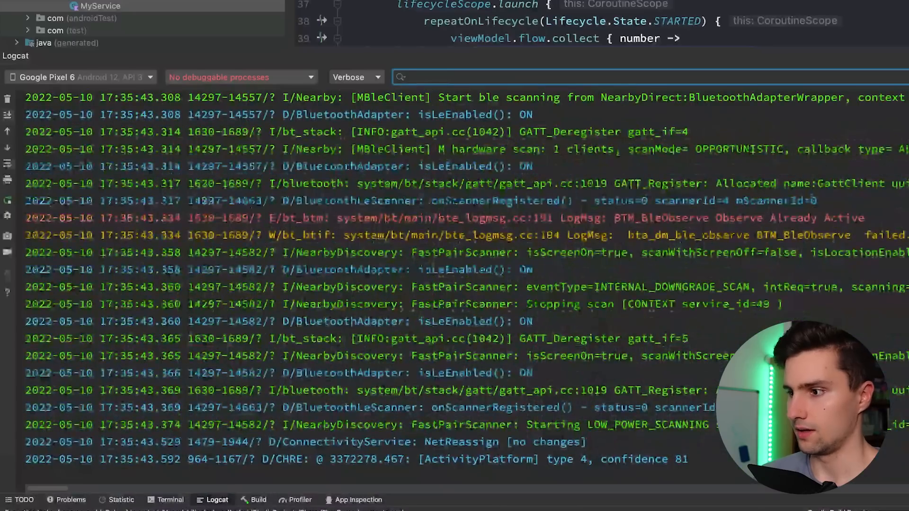
type("Collected")
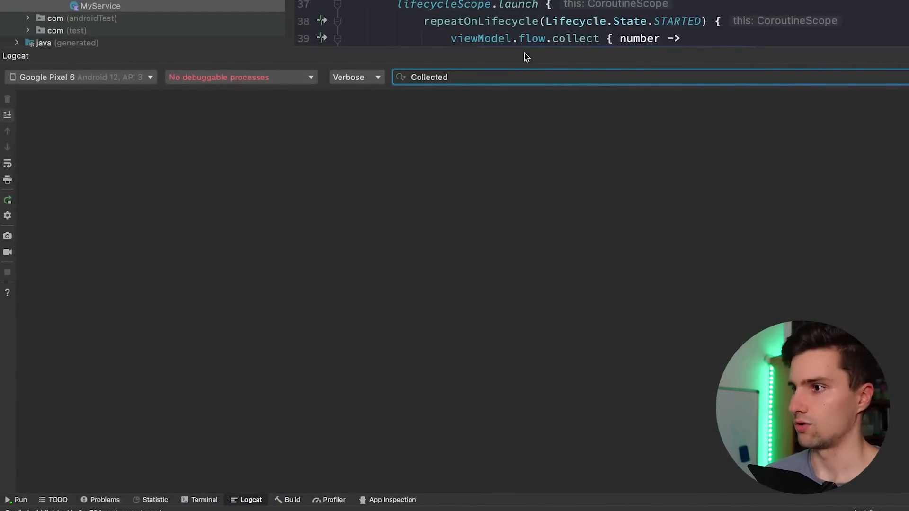
- Resize the Logcat panel so more of MainActivity's code shows above the log
left_click_drag(524, 56, 524, 120)
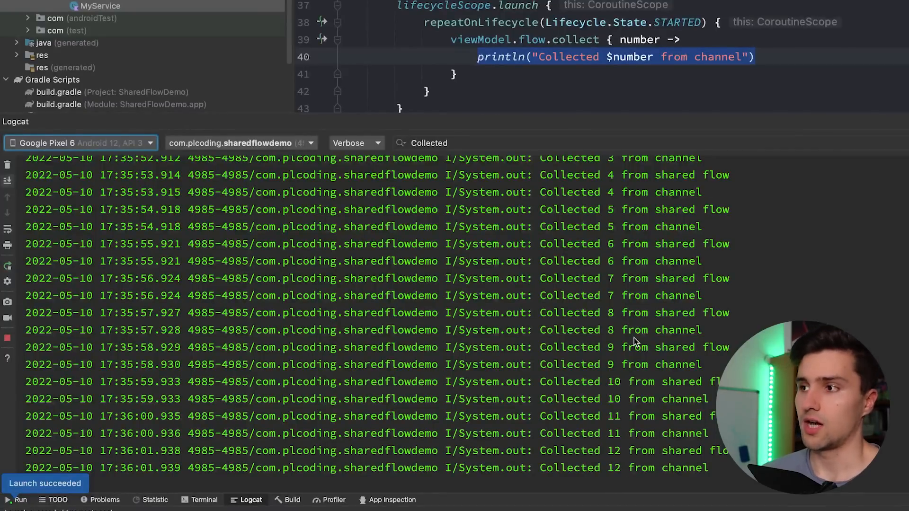
left_click_drag(552, 121, 546, 256)
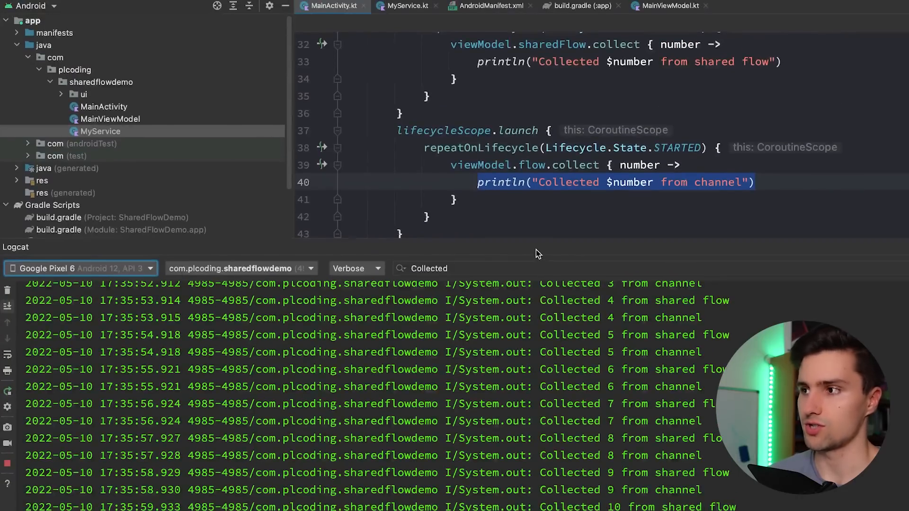
left_click_drag(532, 247, 523, 279)
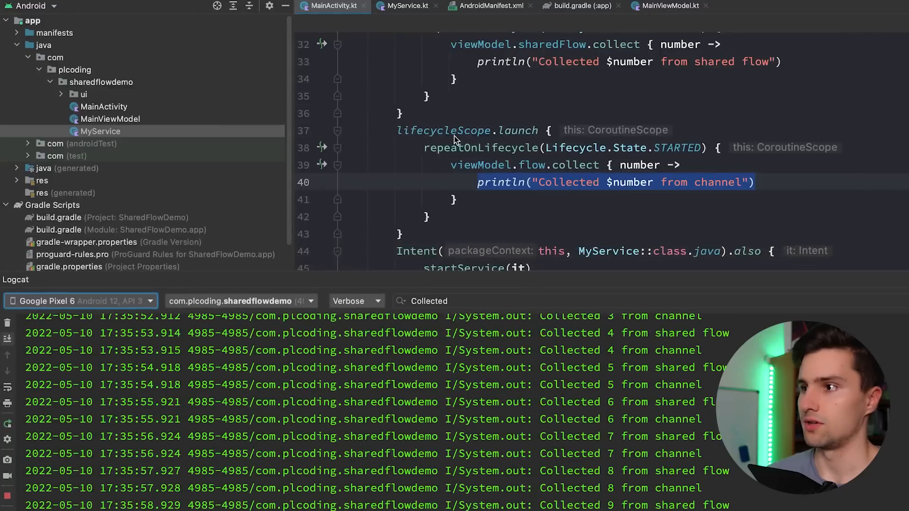
scroll(505, 192, "up", 1)
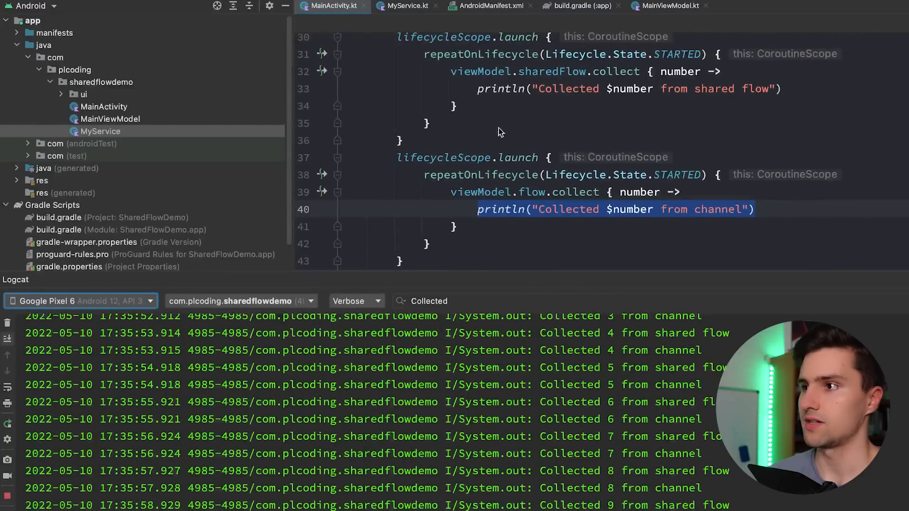
scroll(617, 137, "down", 1)
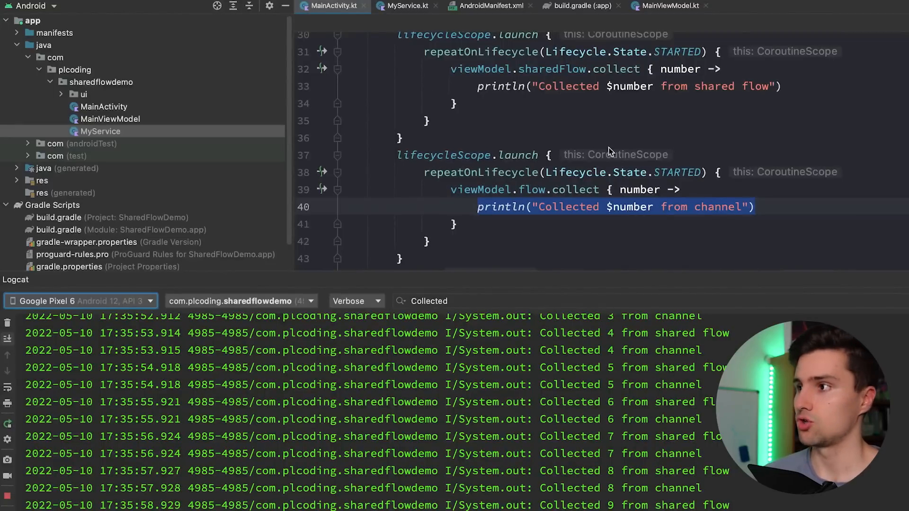
- Highlight the number parameter and the channel log lines resuming at 13, 14, 15
double_click(683, 52)
double_click(635, 189)
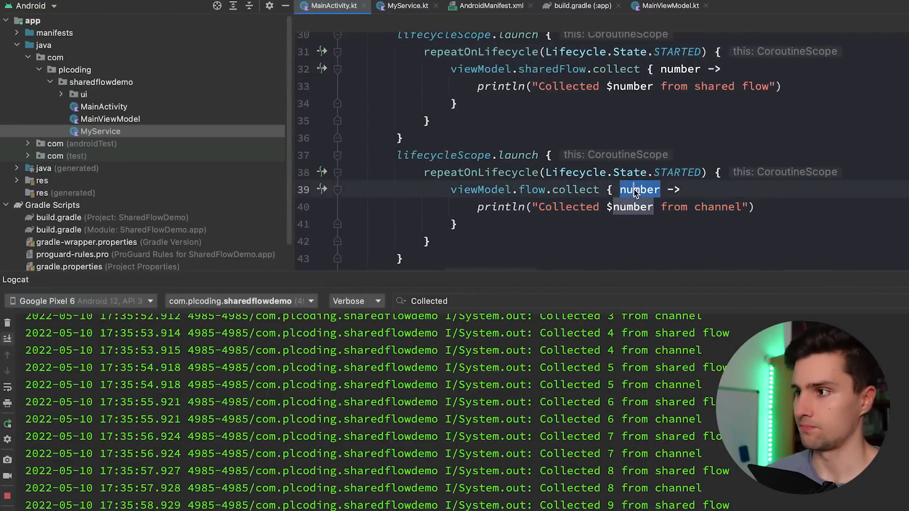
scroll(636, 190, "down", 1)
left_click_drag(526, 275, 525, 199)
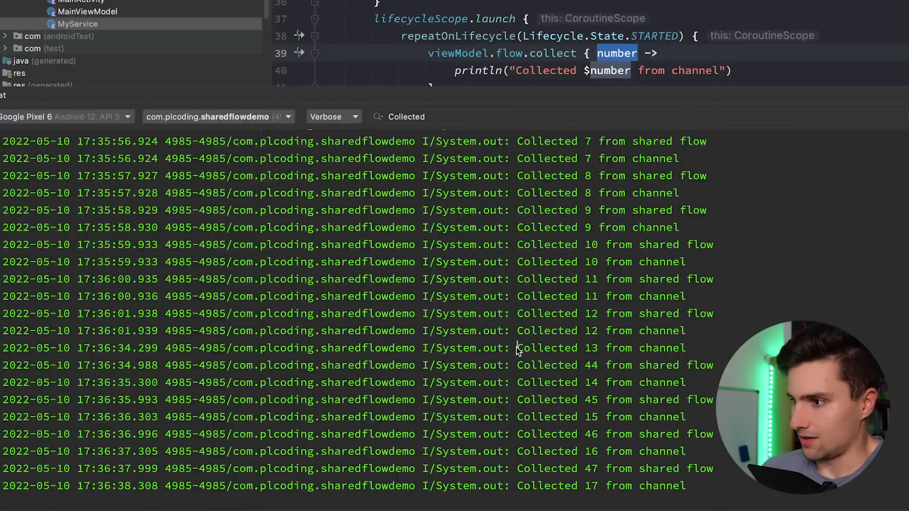
left_click_drag(517, 348, 684, 352)
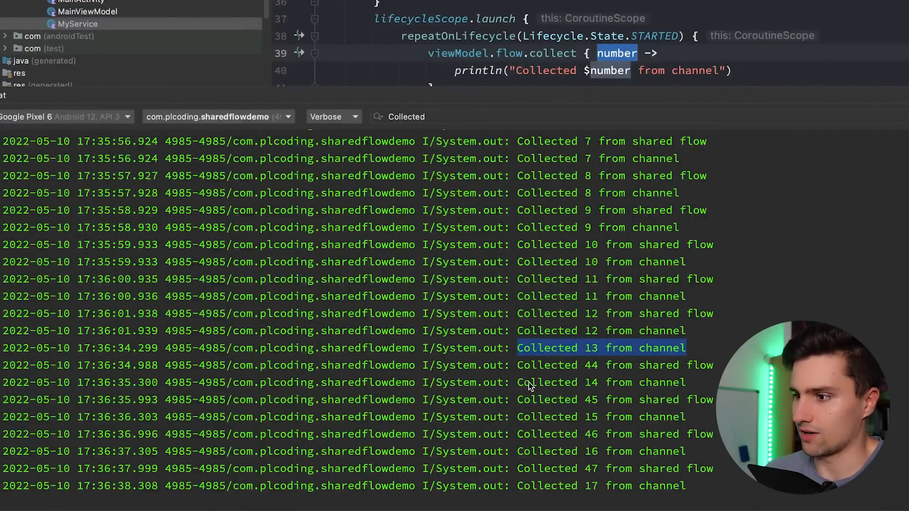
left_click_drag(518, 383, 685, 383)
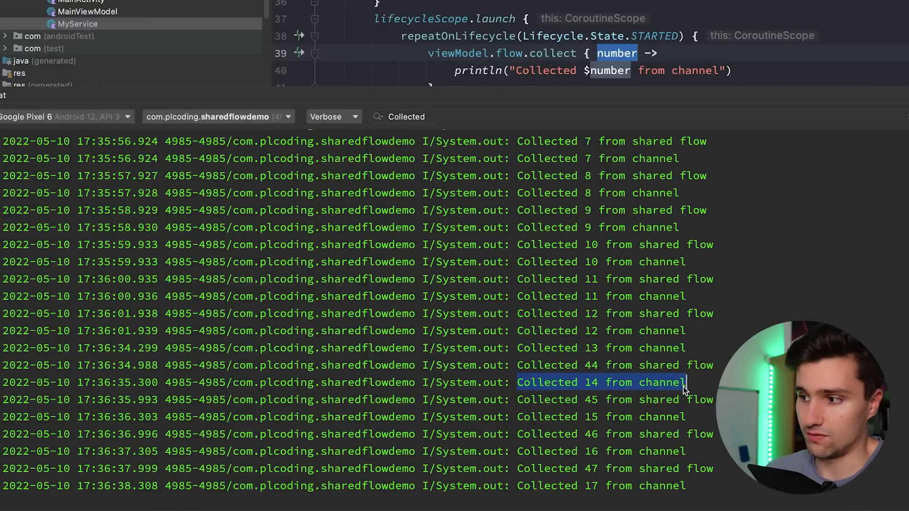
left_click_drag(518, 417, 685, 417)
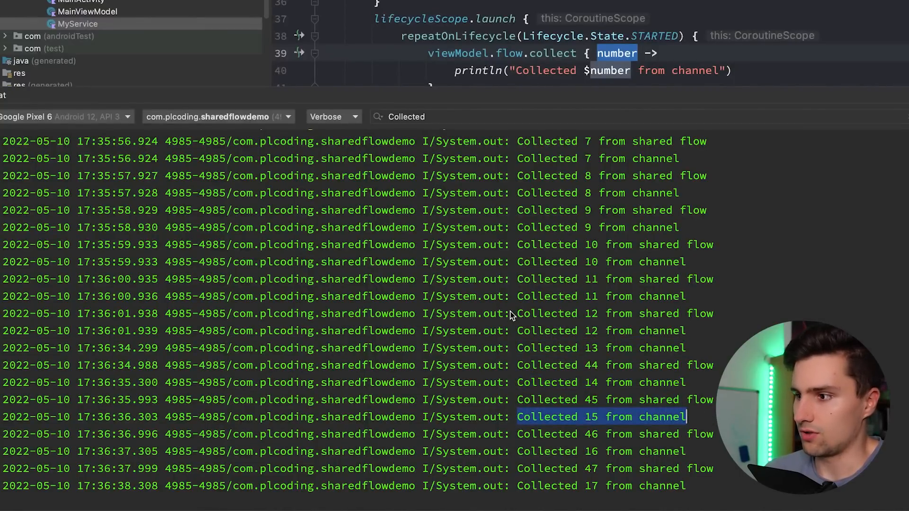
- Highlight the shared-flow log lines jumping from Collected 12 straight to 44
left_click_drag(518, 313, 716, 317)
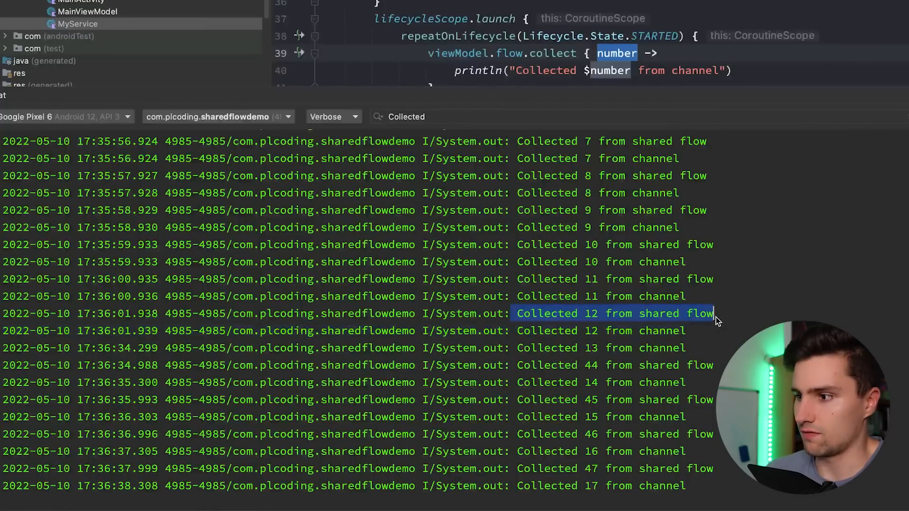
left_click_drag(515, 368, 714, 365)
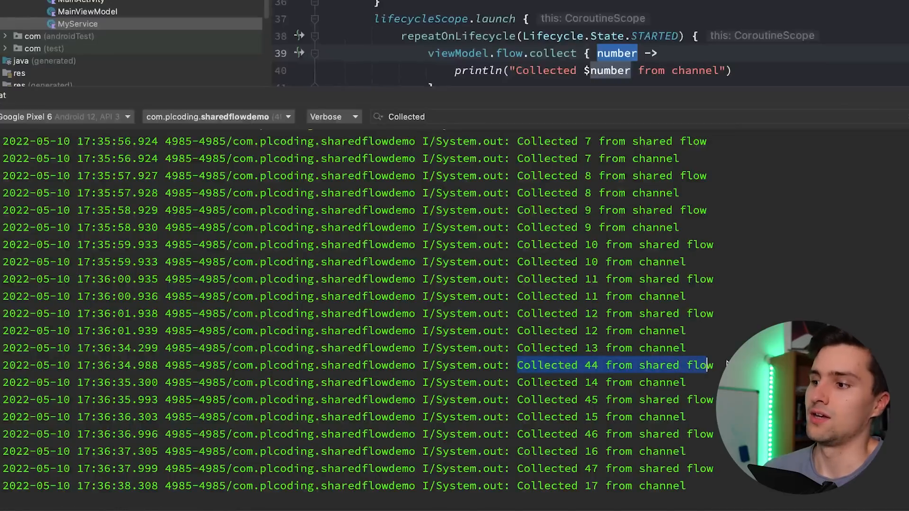
double_click(592, 315)
double_click(591, 365)
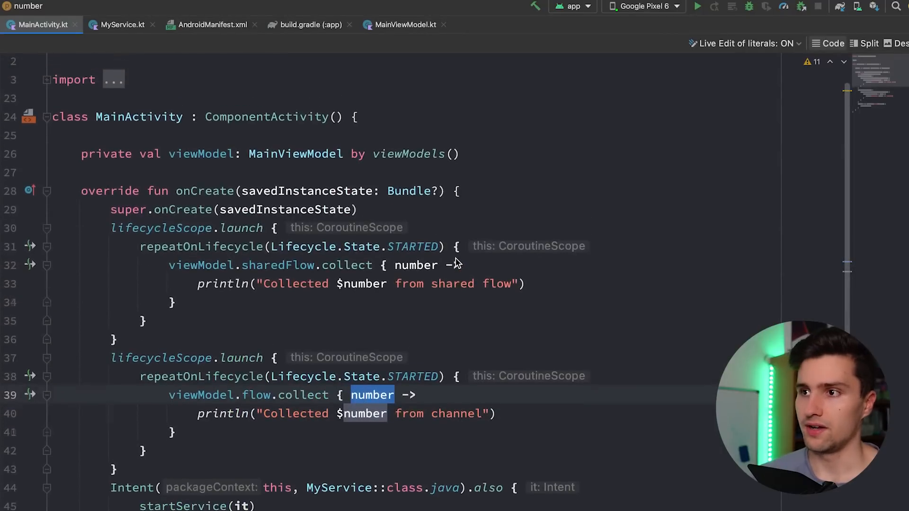
scroll(455, 261, "up", 1)
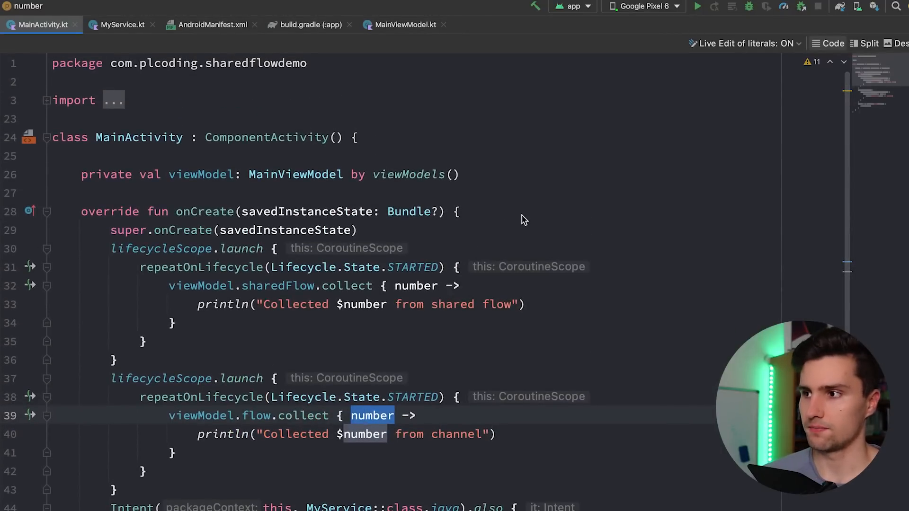